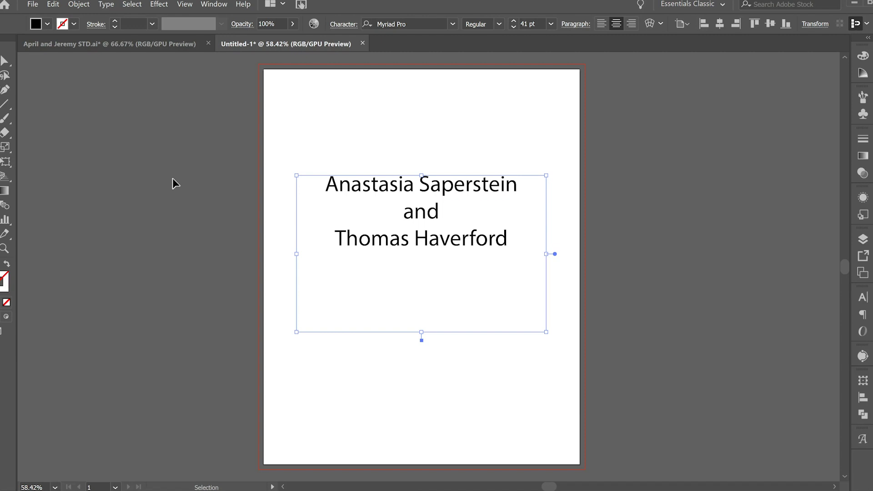
Step: Select all three lines of names and browse the installed font list
{"action": "double_click", "coordinate": [326, 181]}
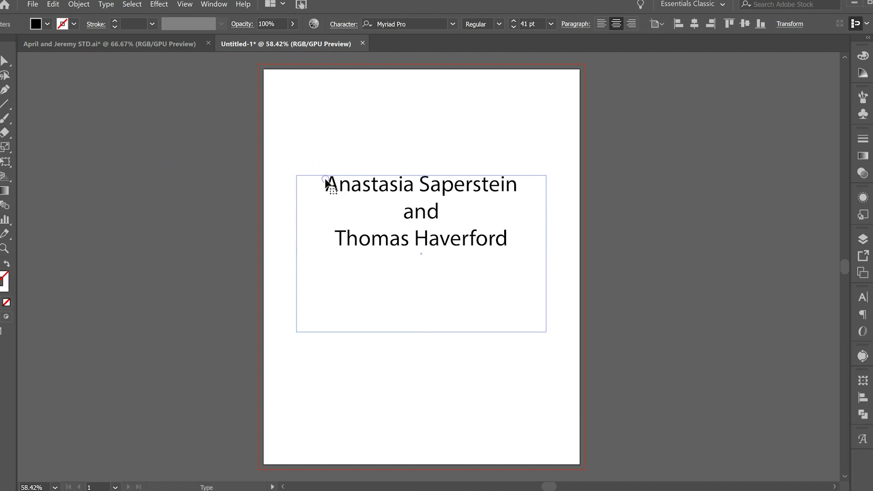
{"action": "left_click_drag", "start_coordinate": [330, 186], "coordinate": [517, 261]}
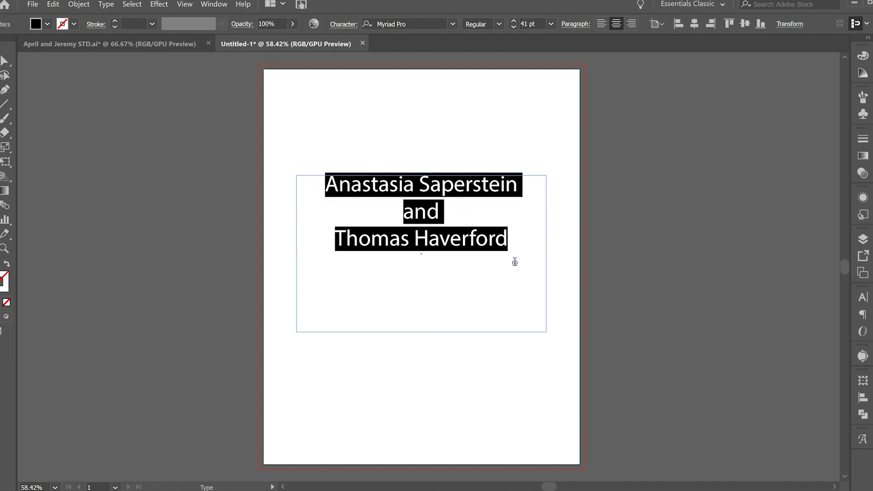
{"action": "scroll", "coordinate": [468, 188], "scroll_direction": "right", "scroll_amount": 3}
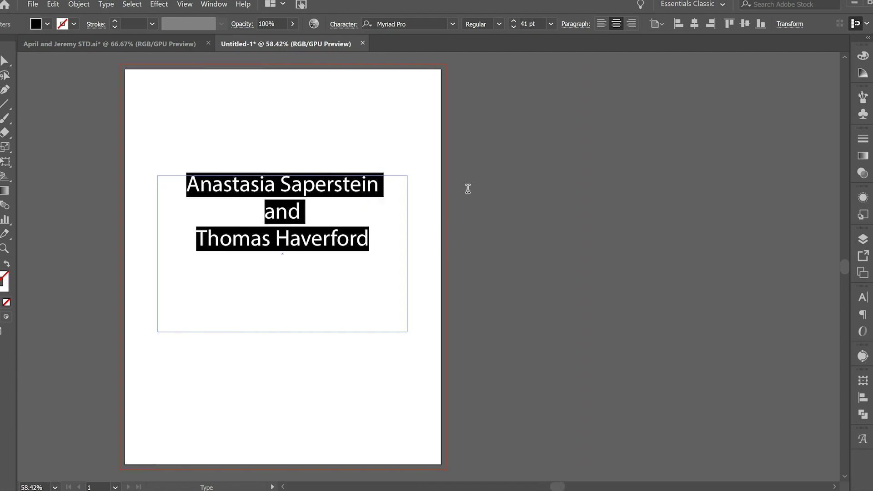
{"action": "left_click", "coordinate": [454, 23]}
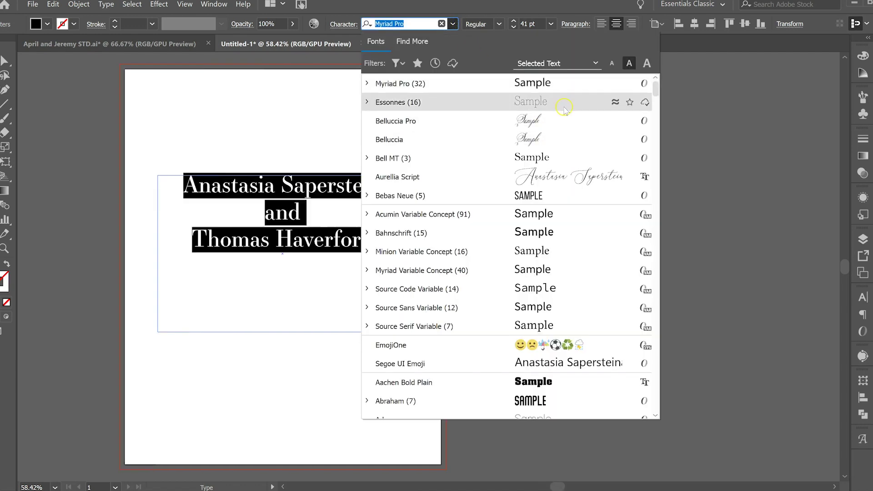
{"action": "scroll", "coordinate": [572, 136], "scroll_direction": "down", "scroll_amount": 15}
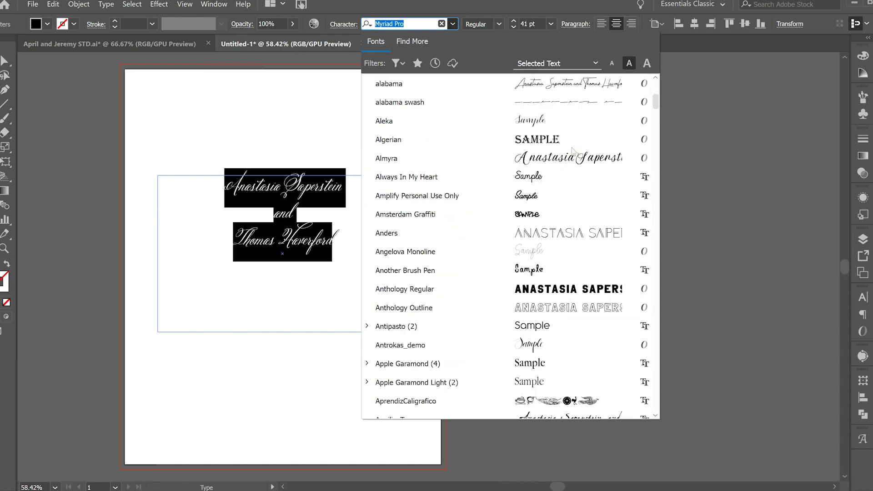
{"action": "scroll", "coordinate": [574, 151], "scroll_direction": "down", "scroll_amount": 15}
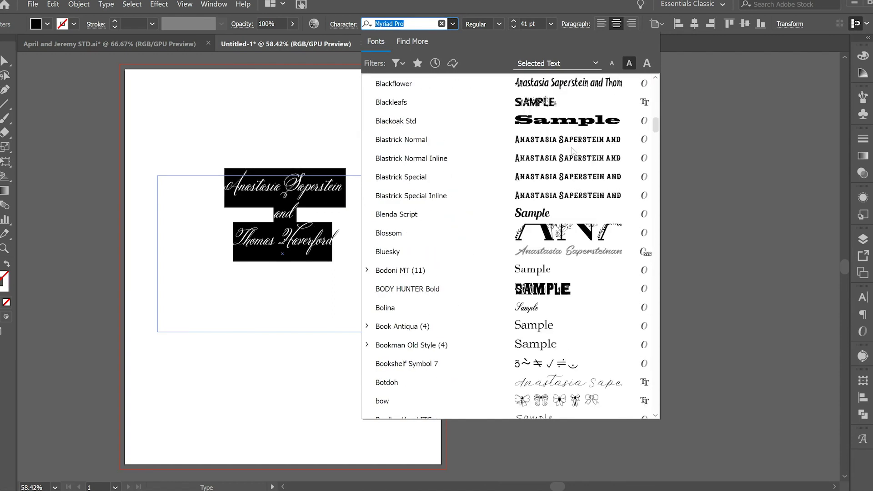
{"action": "scroll", "coordinate": [574, 152], "scroll_direction": "down", "scroll_amount": 10}
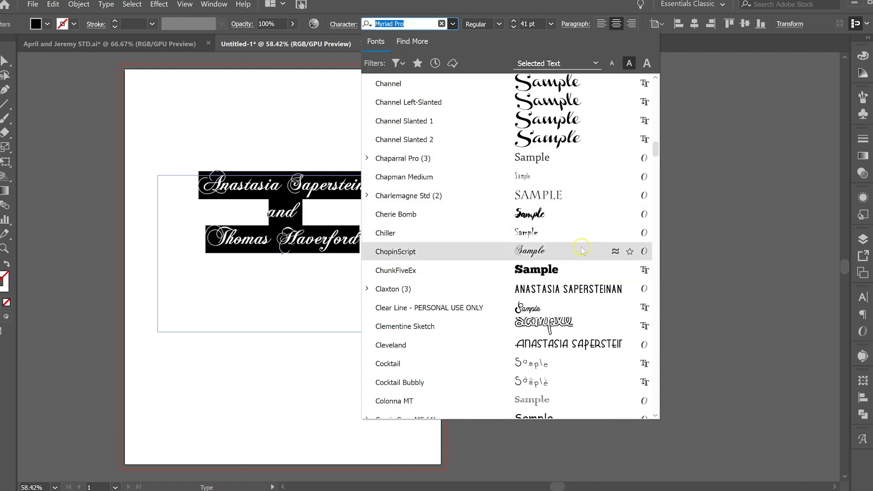
{"action": "scroll", "coordinate": [581, 248], "scroll_direction": "down", "scroll_amount": 9}
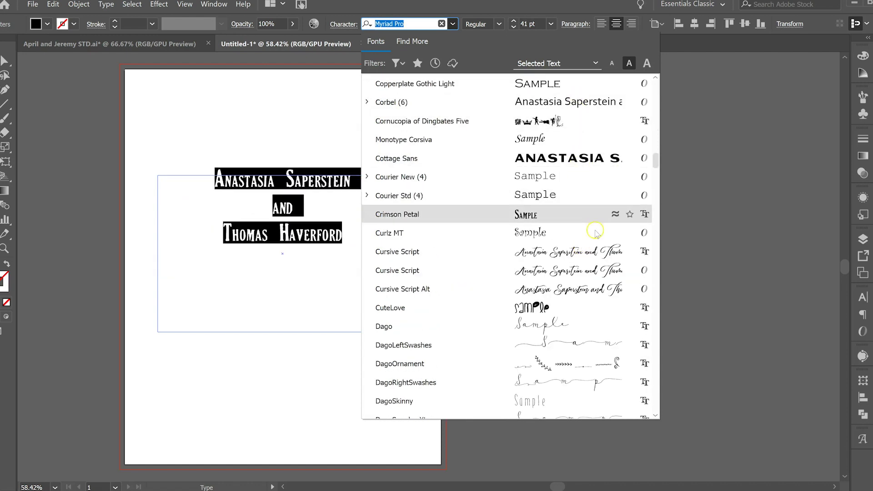
{"action": "scroll", "coordinate": [599, 257], "scroll_direction": "down", "scroll_amount": 20}
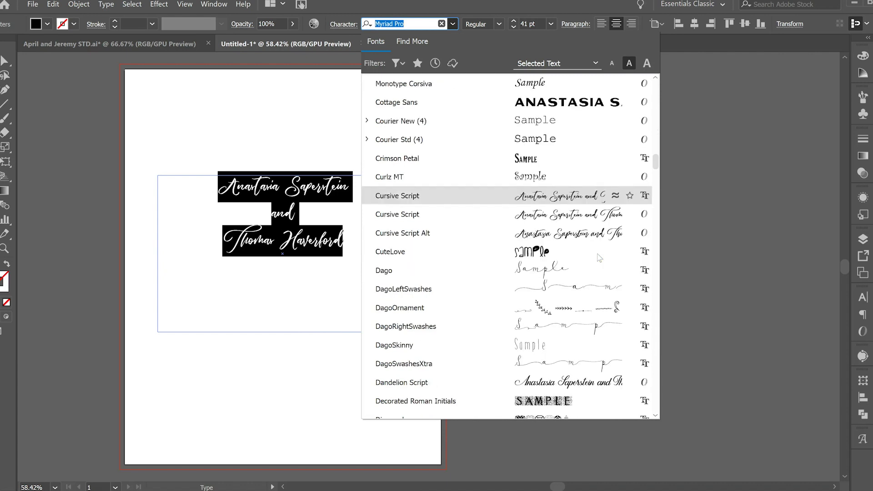
{"action": "scroll", "coordinate": [598, 257], "scroll_direction": "down", "scroll_amount": 10}
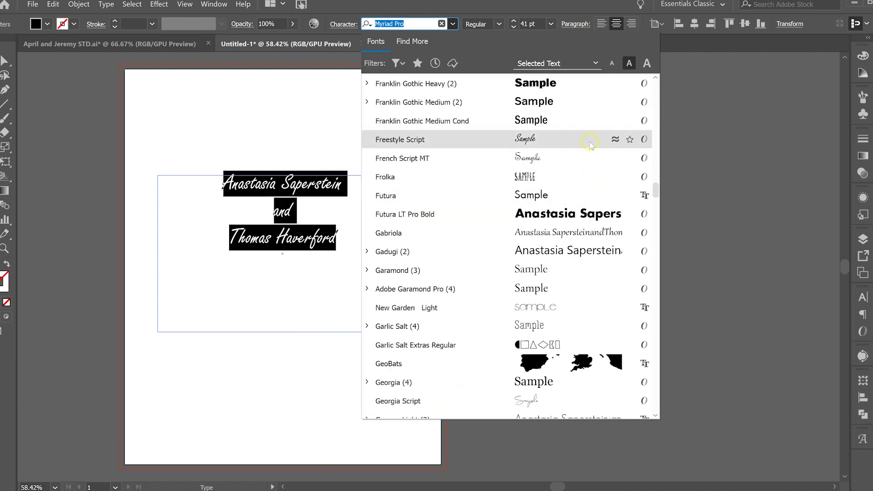
{"action": "scroll", "coordinate": [612, 280], "scroll_direction": "down", "scroll_amount": 12}
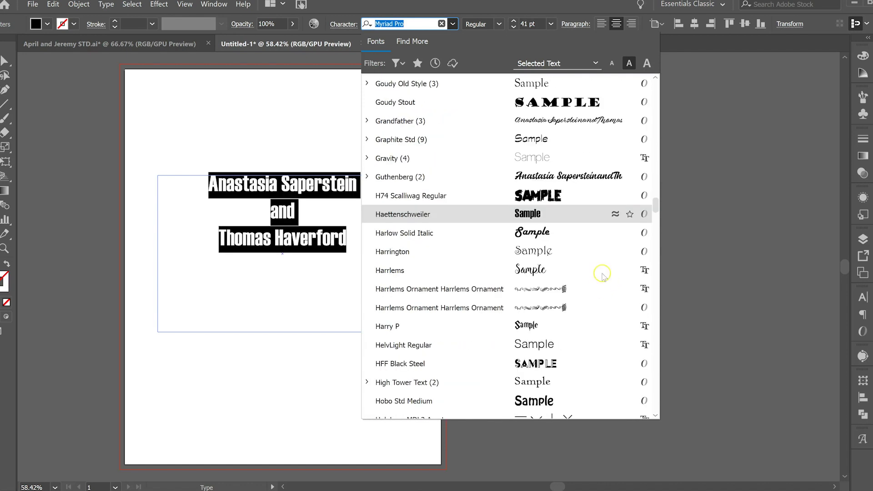
Step: Scroll further through the fonts and apply Maria Rose Regular to the names
{"action": "left_click_drag", "start_coordinate": [658, 198], "coordinate": [657, 208]}
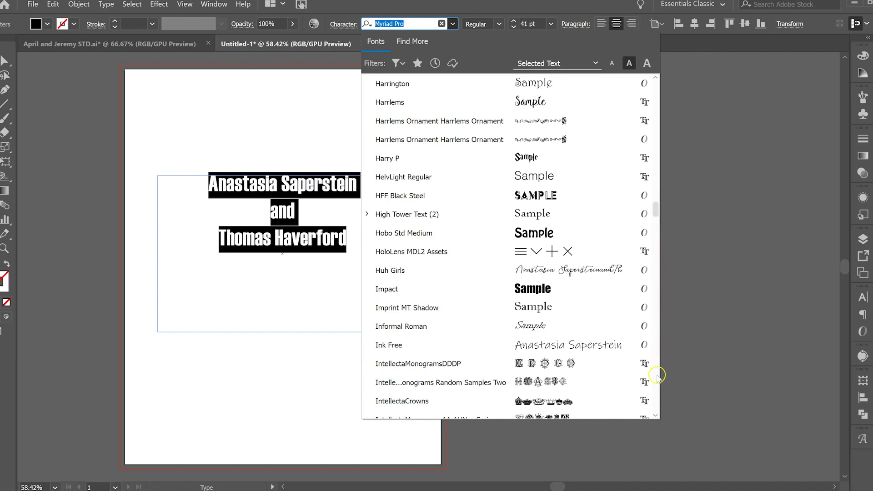
{"action": "scroll", "coordinate": [658, 403], "scroll_direction": "down", "scroll_amount": 7}
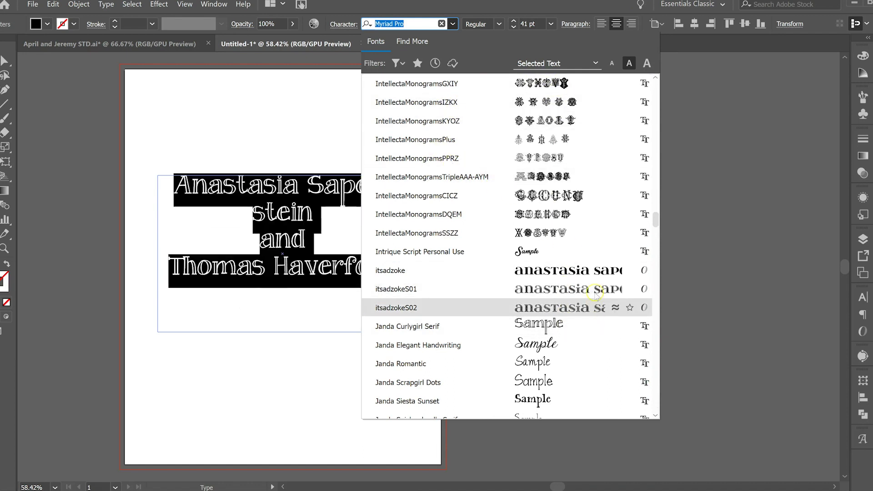
{"action": "scroll", "coordinate": [594, 291], "scroll_direction": "down", "scroll_amount": 4}
{"action": "scroll", "coordinate": [596, 277], "scroll_direction": "down", "scroll_amount": 15}
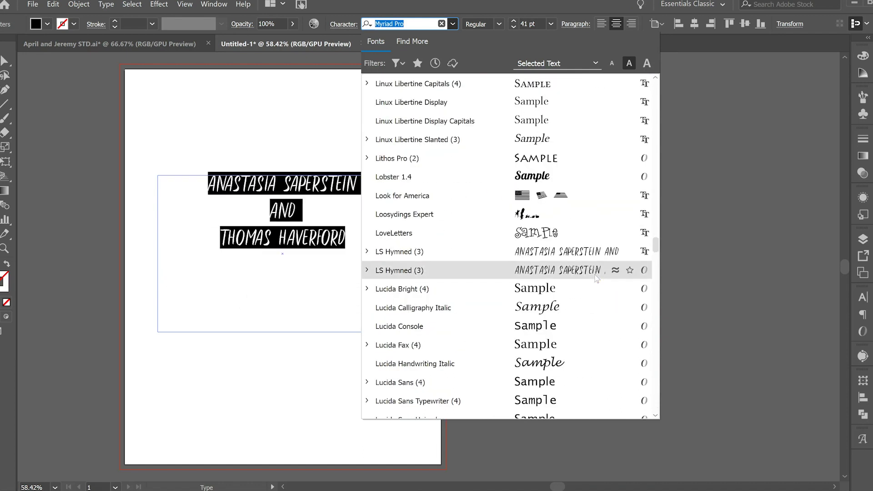
{"action": "scroll", "coordinate": [595, 278], "scroll_direction": "down", "scroll_amount": 7}
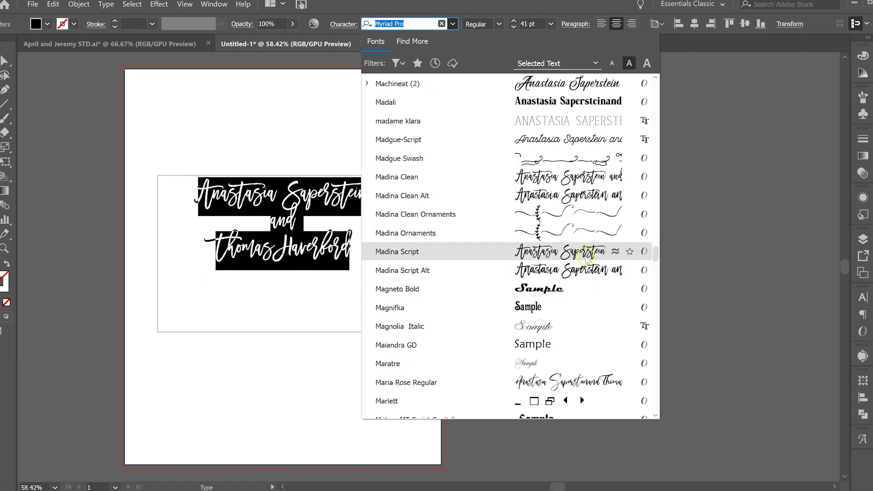
{"action": "scroll", "coordinate": [589, 277], "scroll_direction": "down", "scroll_amount": 7}
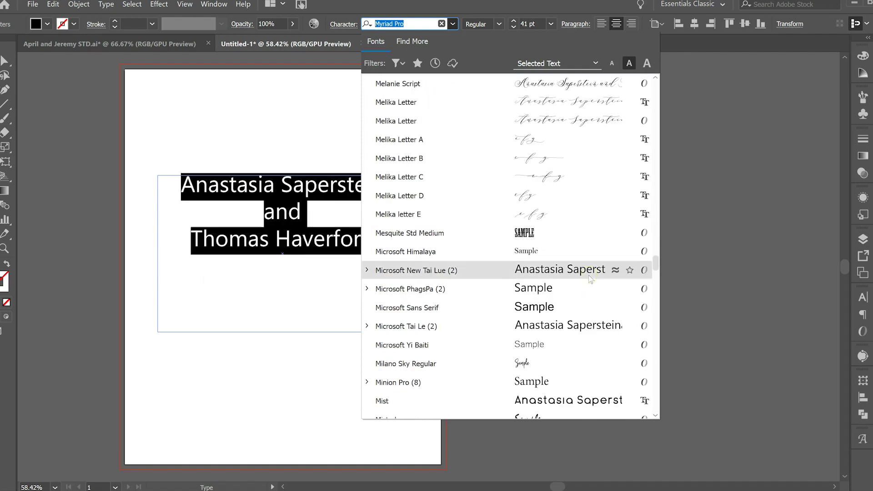
{"action": "scroll", "coordinate": [591, 279], "scroll_direction": "up", "scroll_amount": 2}
{"action": "scroll", "coordinate": [591, 280], "scroll_direction": "up", "scroll_amount": 1}
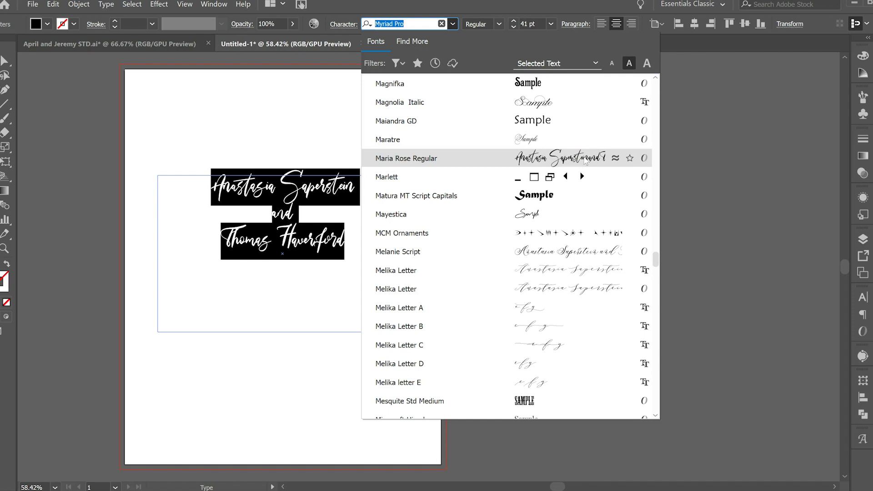
{"action": "left_click", "coordinate": [586, 159]}
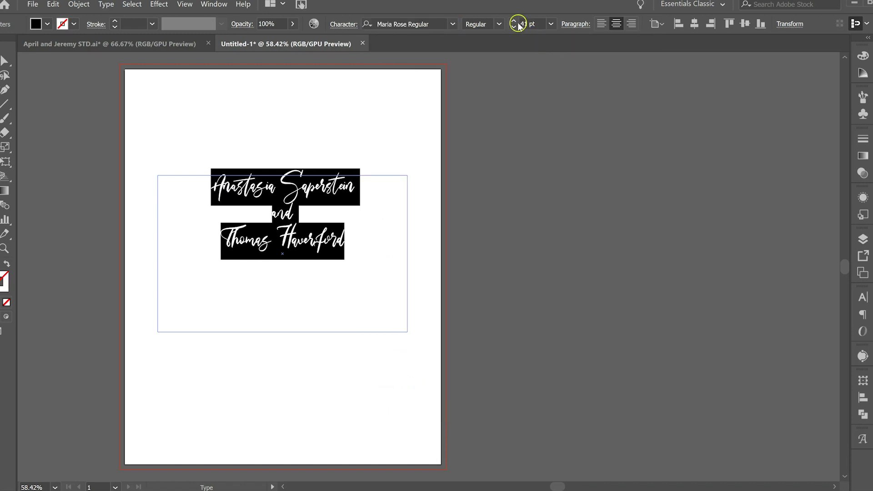
Step: Enlarge the names from 41 pt to 64 pt, checking the result, then reselect all
{"action": "left_click_drag", "start_coordinate": [517, 23], "coordinate": [511, 29]}
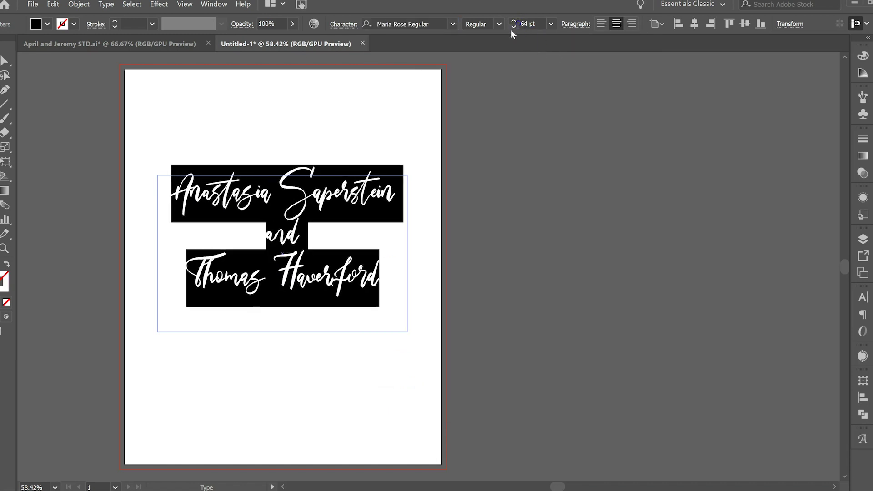
{"action": "left_click", "coordinate": [376, 248]}
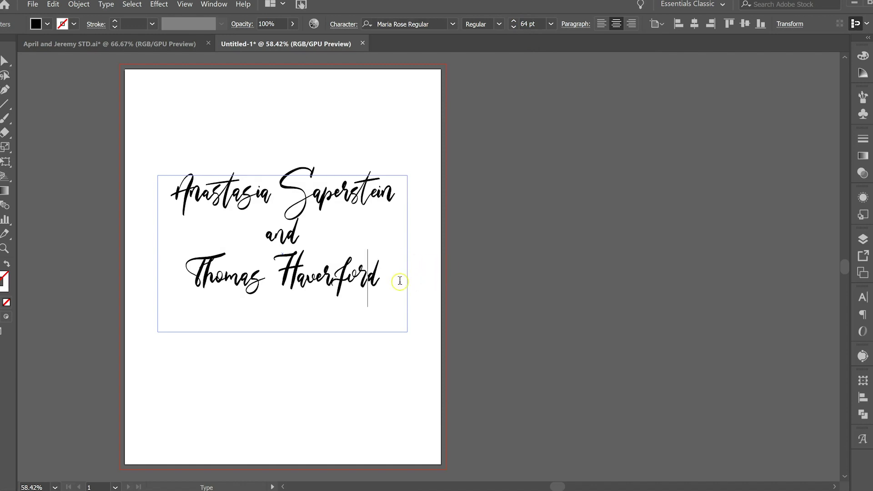
{"action": "key", "text": "ctrl+a"}
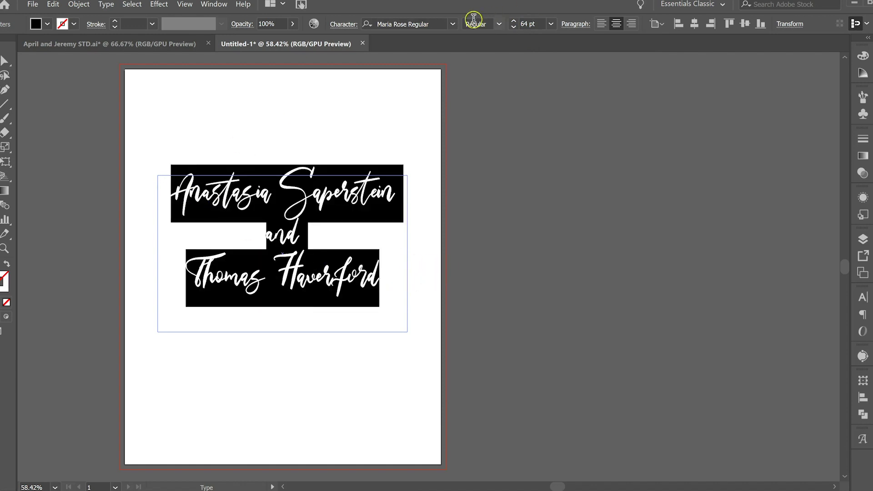
Step: Browse the installed font list again, keeping Maria Rose Regular
{"action": "left_click", "coordinate": [454, 24]}
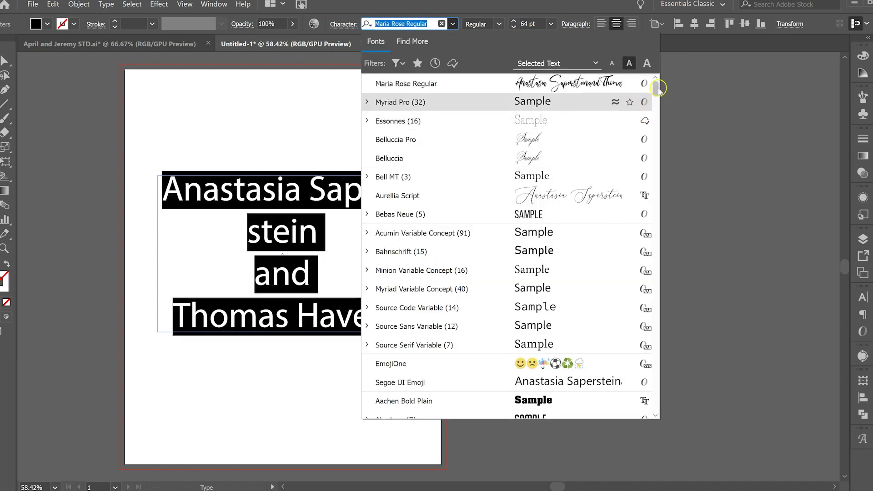
{"action": "left_click_drag", "start_coordinate": [658, 84], "coordinate": [659, 238]}
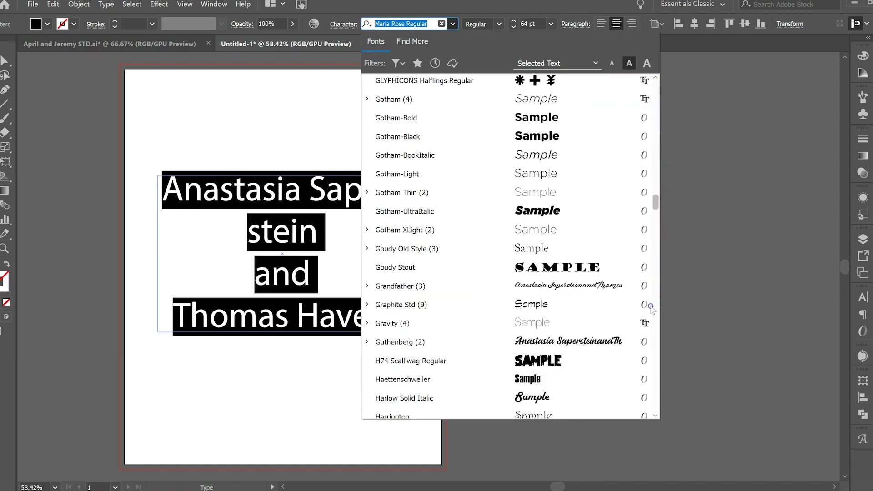
{"action": "scroll", "coordinate": [651, 308], "scroll_direction": "down", "scroll_amount": 15}
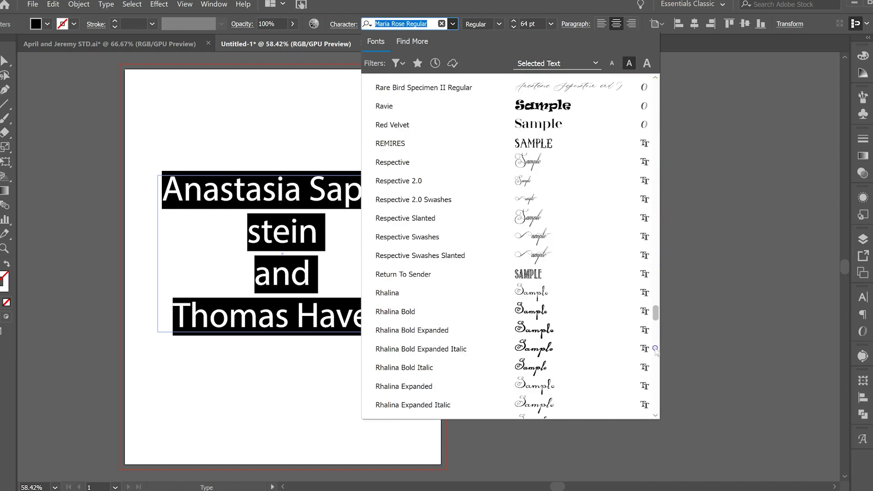
{"action": "scroll", "coordinate": [655, 348], "scroll_direction": "down", "scroll_amount": 5}
{"action": "scroll", "coordinate": [658, 372], "scroll_direction": "down", "scroll_amount": 15}
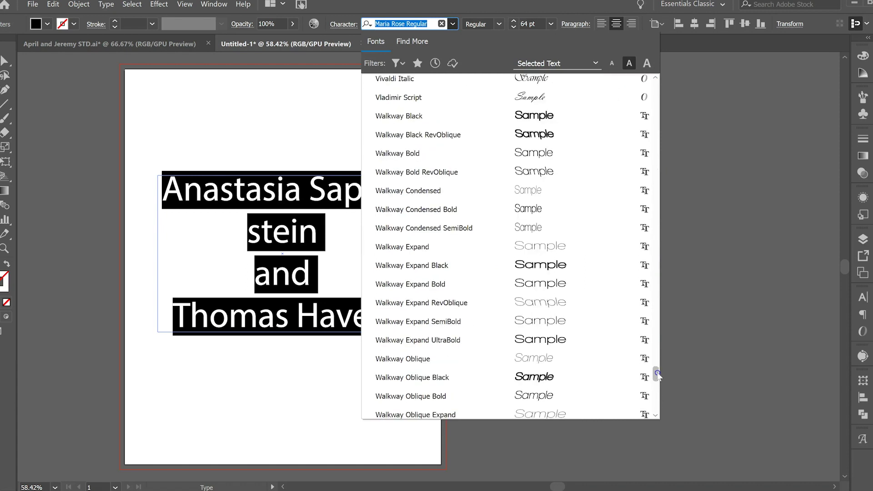
{"action": "left_click_drag", "start_coordinate": [658, 390], "coordinate": [659, 393]}
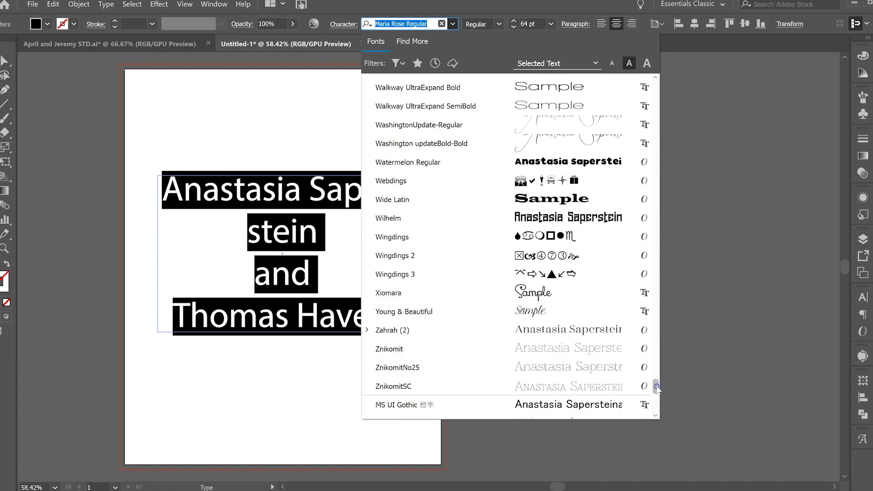
{"action": "scroll", "coordinate": [604, 248], "scroll_direction": "down", "scroll_amount": 3}
{"action": "scroll", "coordinate": [600, 248], "scroll_direction": "up", "scroll_amount": 10}
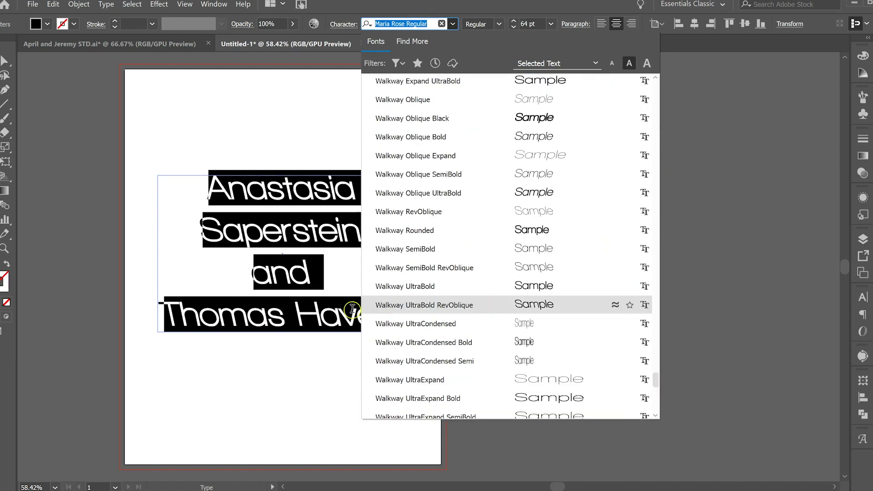
{"action": "left_click", "coordinate": [274, 276]}
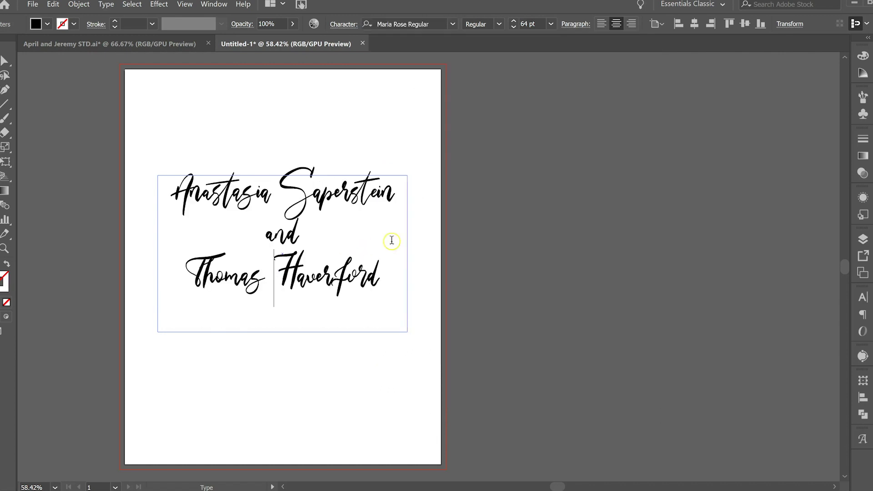
Step: Deselect the text frame to review the 64 pt names, then bring up Windows search
{"action": "left_click", "coordinate": [4, 60]}
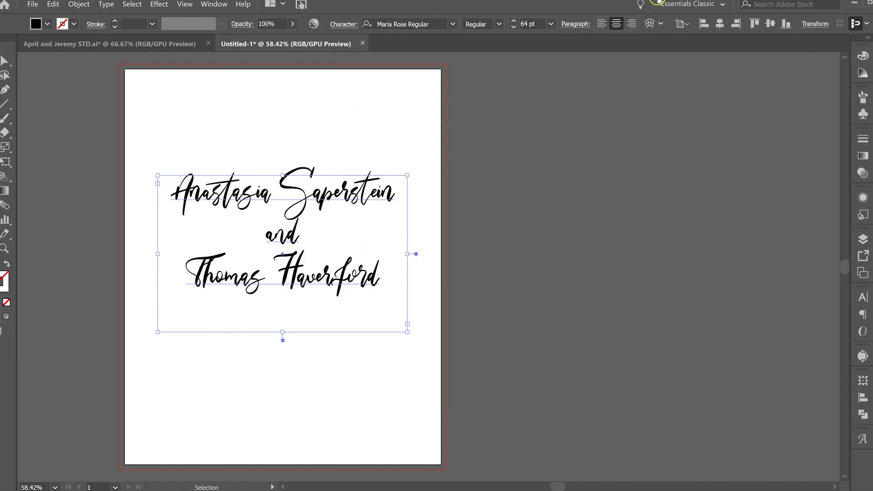
{"action": "left_click", "coordinate": [501, 232]}
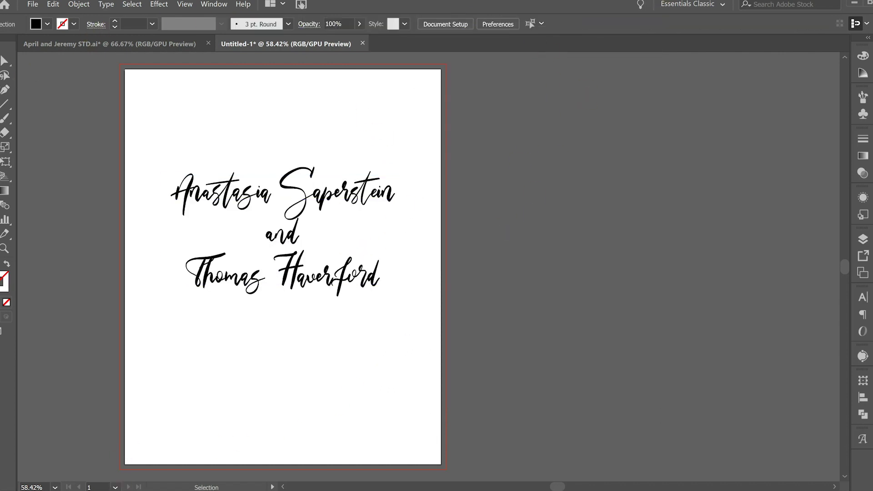
{"action": "key", "text": "super"}
Step: Launch Google Chrome from Windows search and go to the wordmark.it site
{"action": "type", "text": "chrome"}
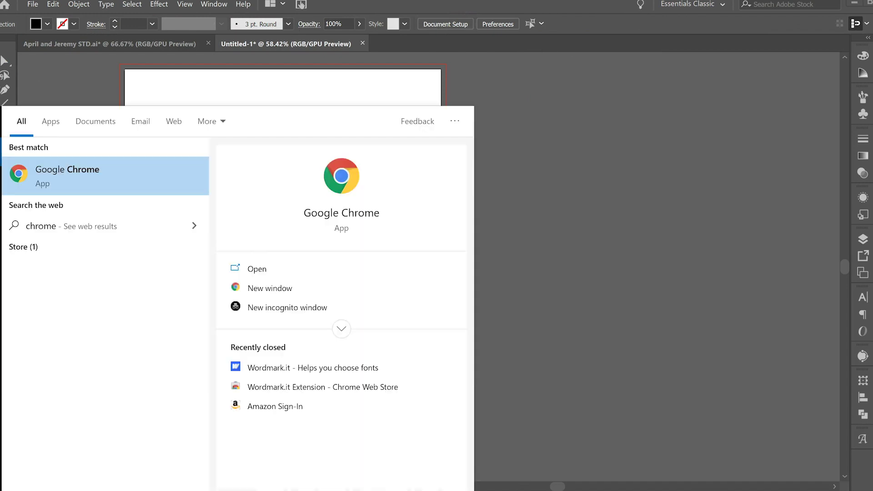
{"action": "left_click", "coordinate": [156, 185]}
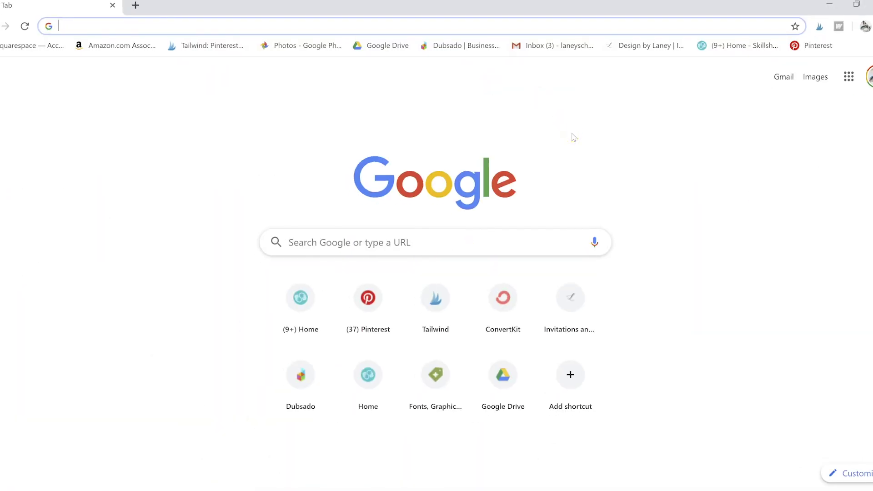
{"action": "type", "text": "work"}
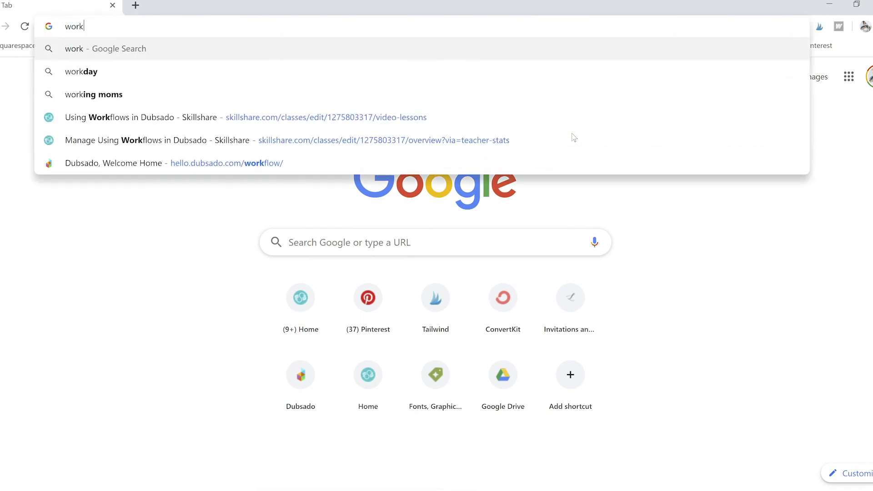
{"action": "key", "text": "BackSpace"}
{"action": "type", "text": "d"}
{"action": "key", "text": "Return"}
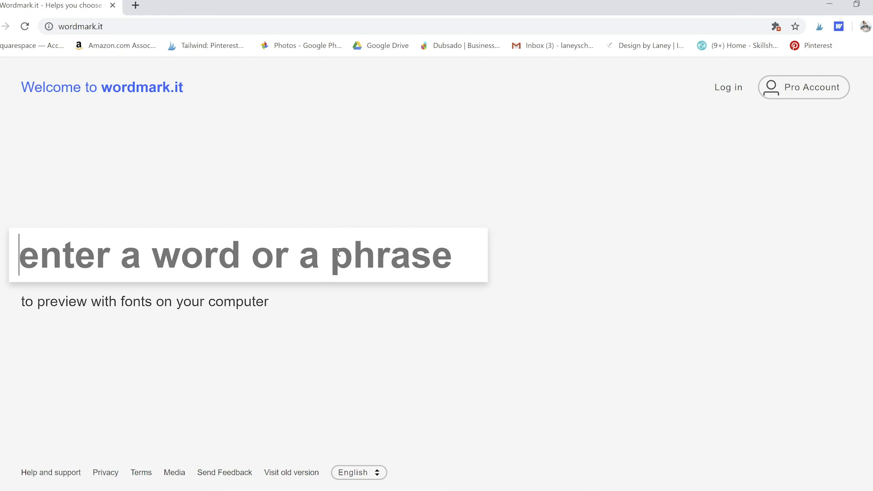
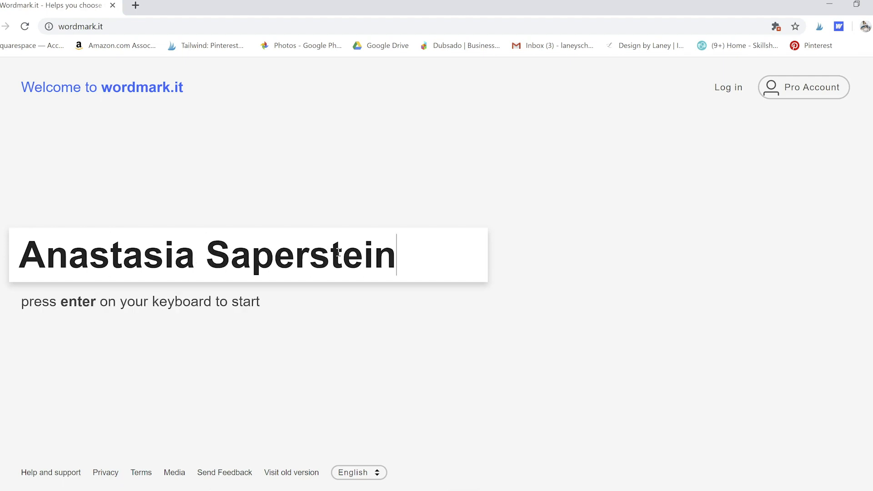
Step: Enter the person's full name in the box to preview it in every installed font
{"action": "key", "text": "Return"}
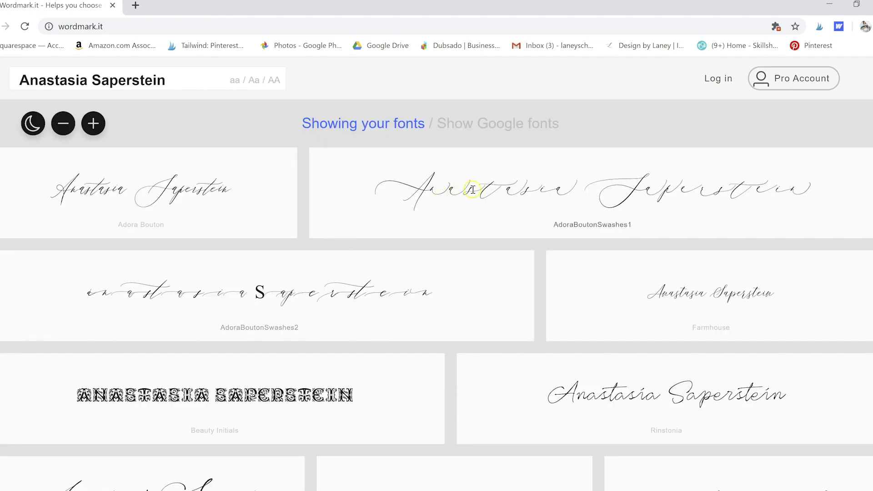
Step: Scroll down through the font preview gallery, then scroll back up toward the top
{"action": "scroll", "coordinate": [555, 189], "scroll_direction": "down", "scroll_amount": 8}
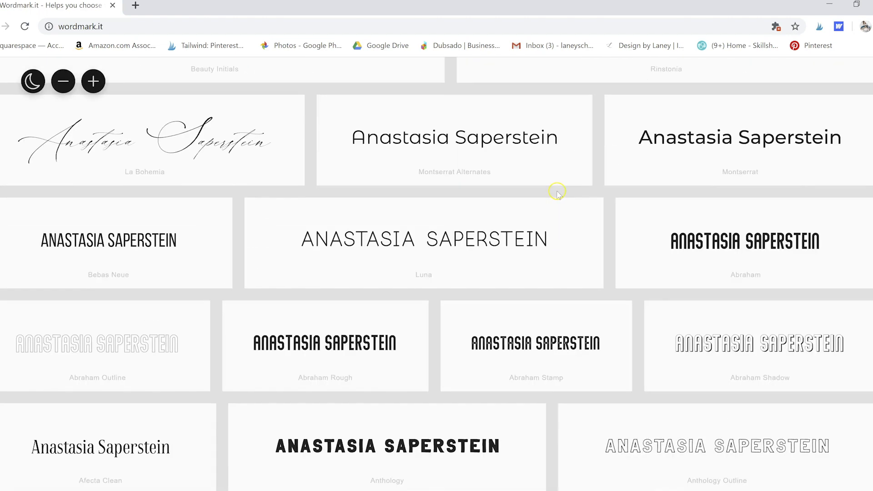
{"action": "scroll", "coordinate": [558, 193], "scroll_direction": "down", "scroll_amount": 20}
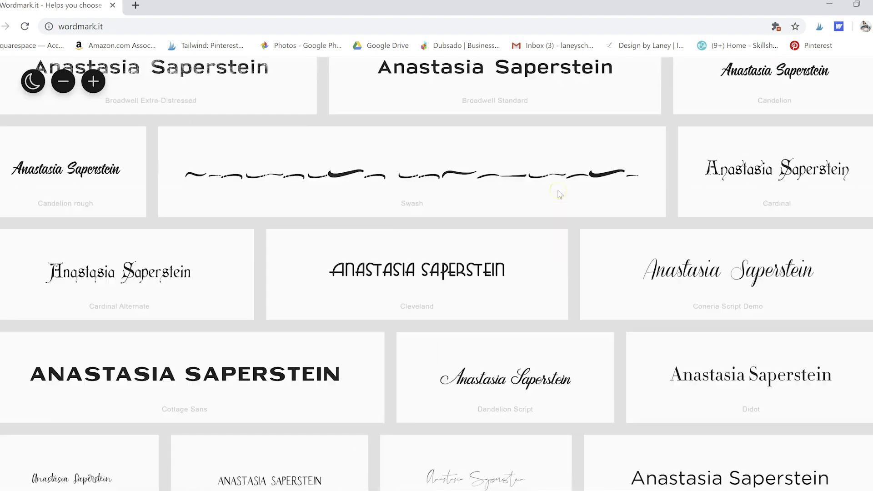
{"action": "scroll", "coordinate": [560, 194], "scroll_direction": "down", "scroll_amount": 7}
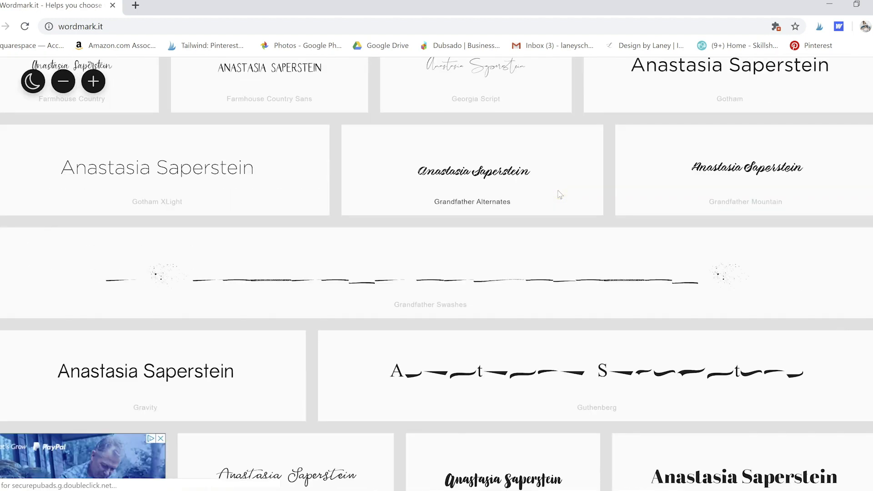
{"action": "scroll", "coordinate": [559, 195], "scroll_direction": "down", "scroll_amount": 4}
{"action": "scroll", "coordinate": [560, 195], "scroll_direction": "up", "scroll_amount": 15}
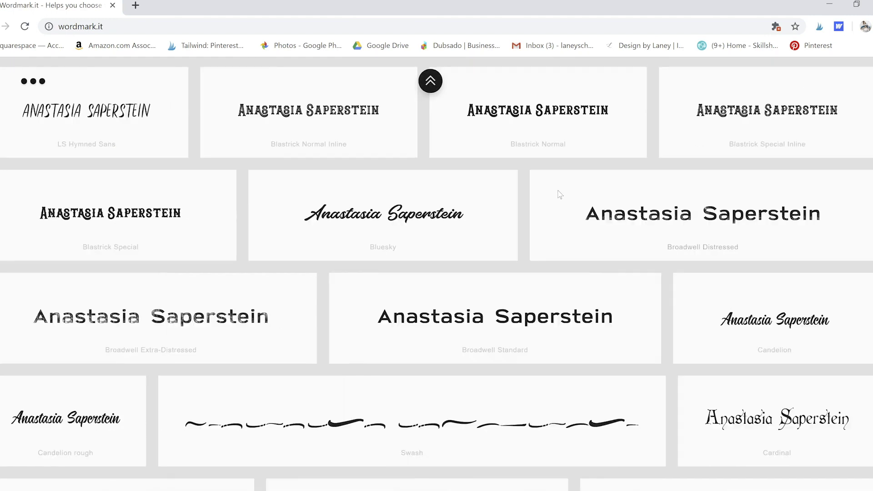
{"action": "scroll", "coordinate": [560, 195], "scroll_direction": "up", "scroll_amount": 8}
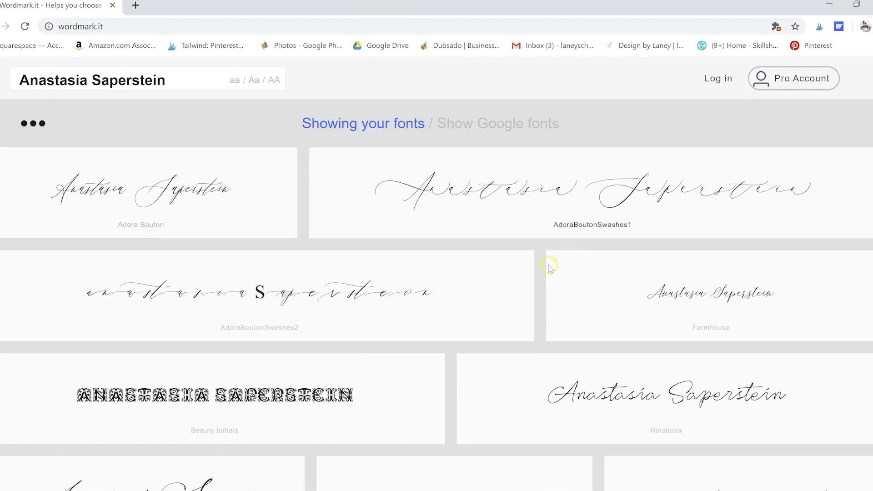
{"action": "scroll", "coordinate": [703, 296], "scroll_direction": "down", "scroll_amount": 4}
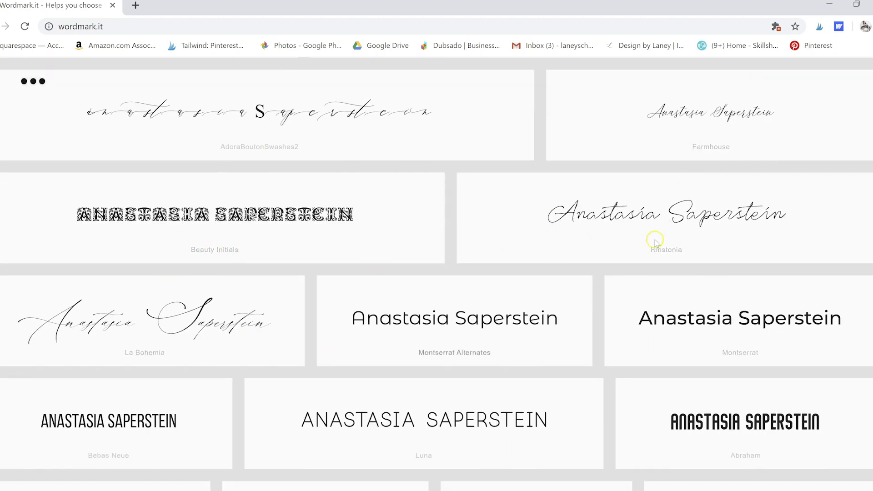
{"action": "scroll", "coordinate": [655, 242], "scroll_direction": "down", "scroll_amount": 4}
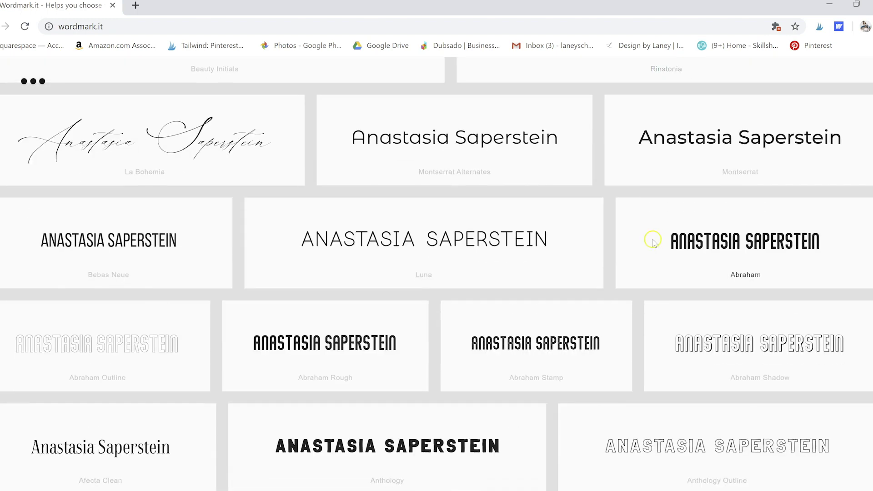
{"action": "scroll", "coordinate": [656, 242], "scroll_direction": "down", "scroll_amount": 17}
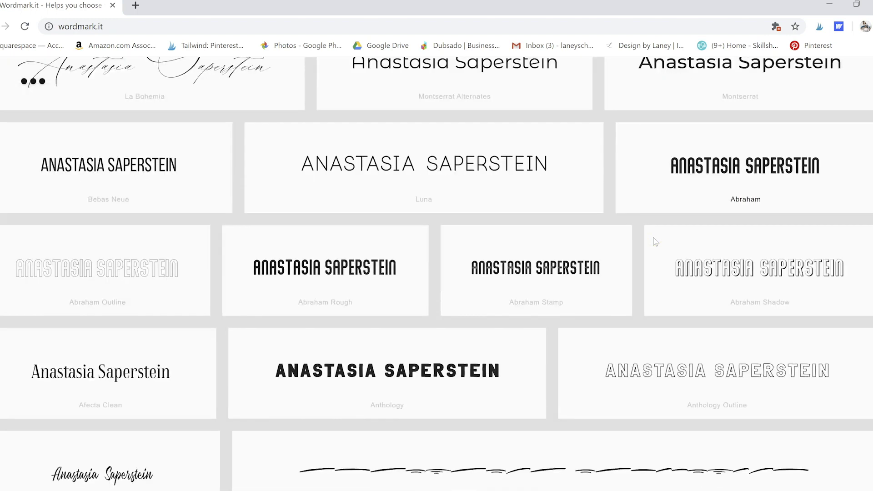
{"action": "scroll", "coordinate": [655, 242], "scroll_direction": "down", "scroll_amount": 20}
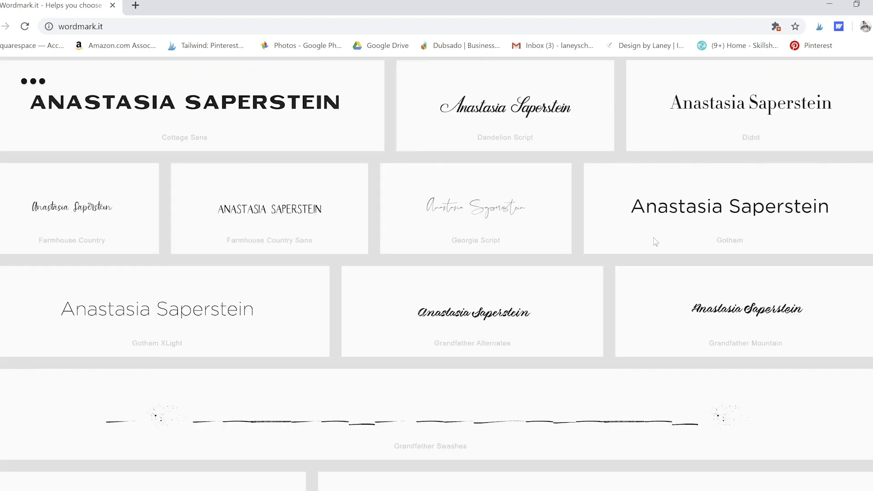
{"action": "scroll", "coordinate": [650, 241], "scroll_direction": "down", "scroll_amount": 10}
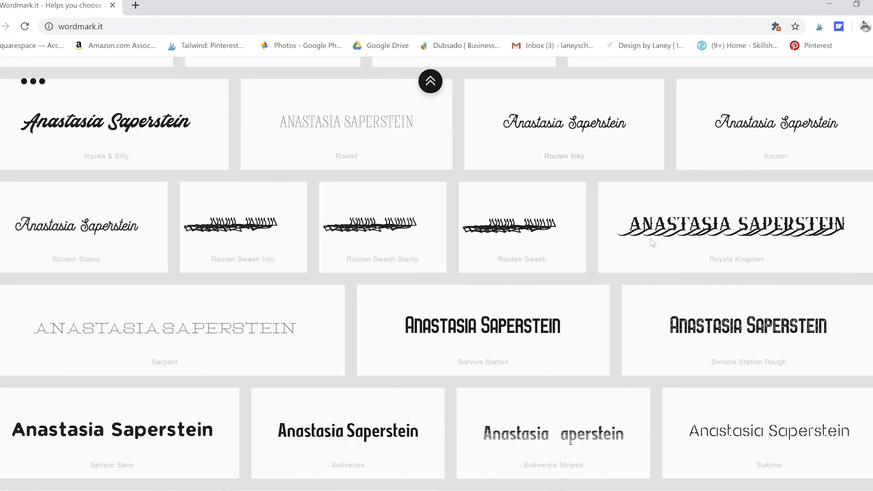
{"action": "scroll", "coordinate": [653, 243], "scroll_direction": "down", "scroll_amount": 11}
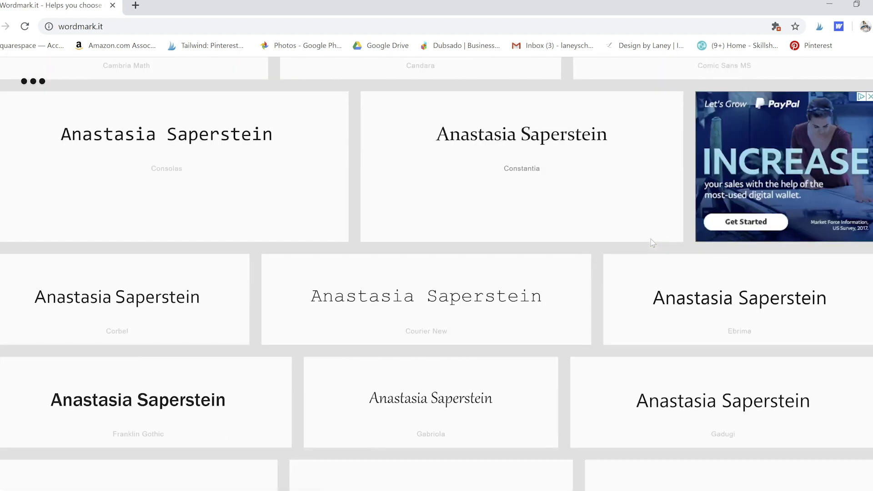
{"action": "scroll", "coordinate": [654, 244], "scroll_direction": "down", "scroll_amount": 12}
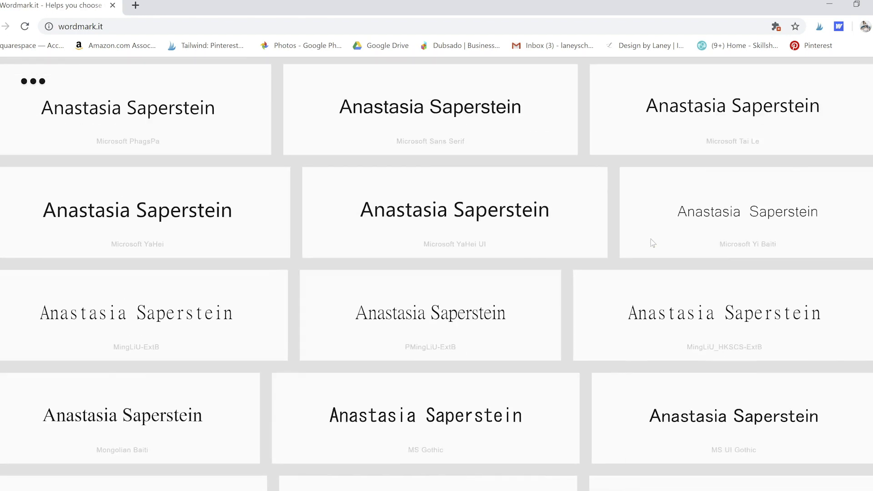
{"action": "scroll", "coordinate": [653, 243], "scroll_direction": "down", "scroll_amount": 6}
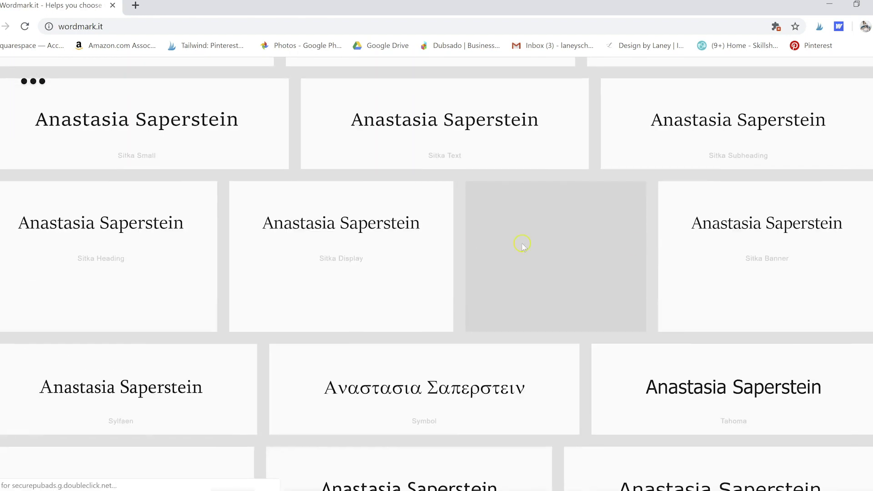
{"action": "scroll", "coordinate": [513, 209], "scroll_direction": "down", "scroll_amount": 5}
{"action": "scroll", "coordinate": [513, 210], "scroll_direction": "down", "scroll_amount": 12}
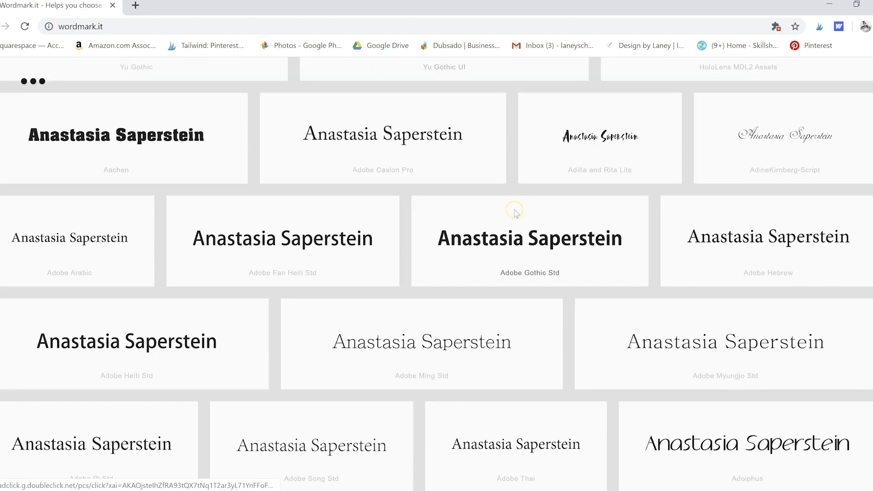
{"action": "scroll", "coordinate": [516, 214], "scroll_direction": "down", "scroll_amount": 5}
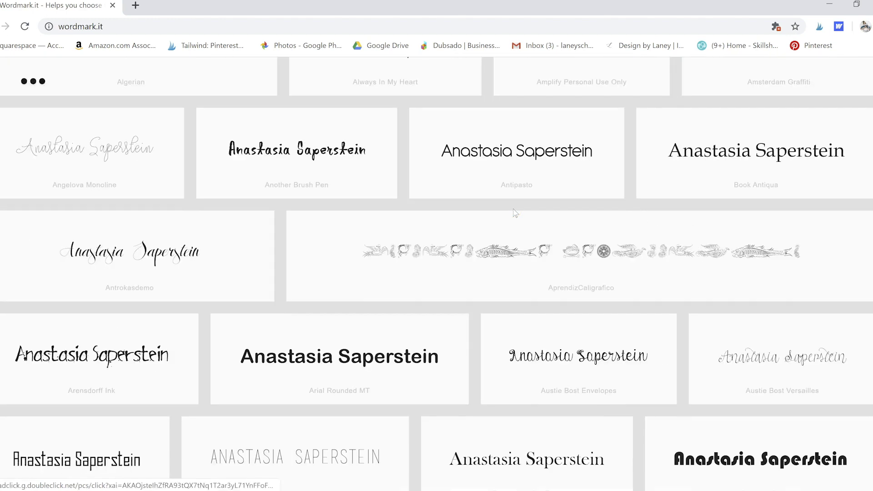
{"action": "scroll", "coordinate": [517, 205], "scroll_direction": "down", "scroll_amount": 4}
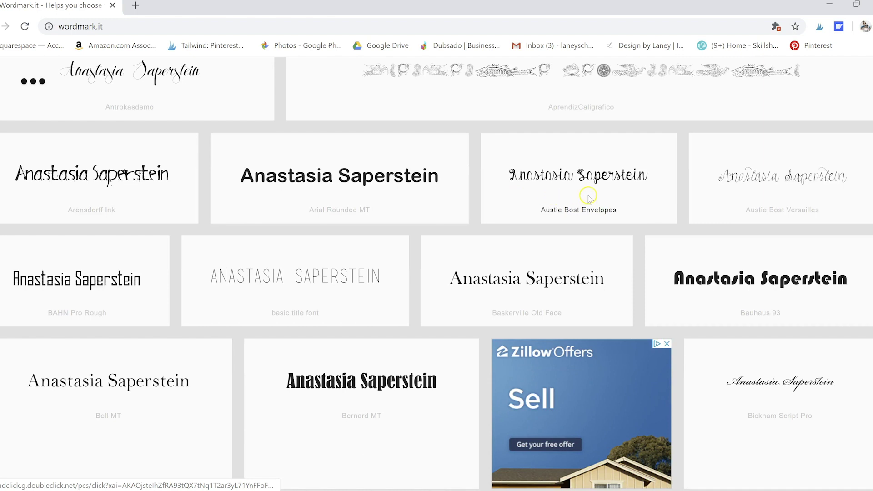
{"action": "scroll", "coordinate": [587, 196], "scroll_direction": "down", "scroll_amount": 6}
{"action": "scroll", "coordinate": [523, 221], "scroll_direction": "down", "scroll_amount": 4}
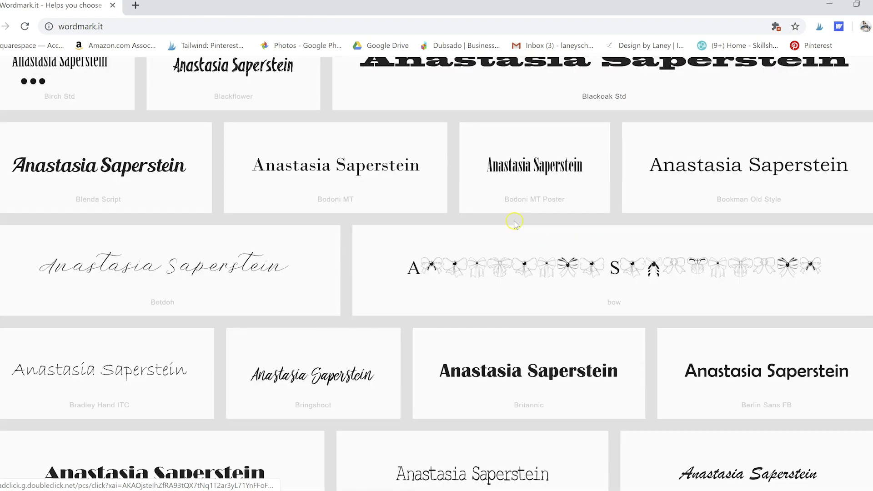
{"action": "scroll", "coordinate": [579, 221], "scroll_direction": "down", "scroll_amount": 7}
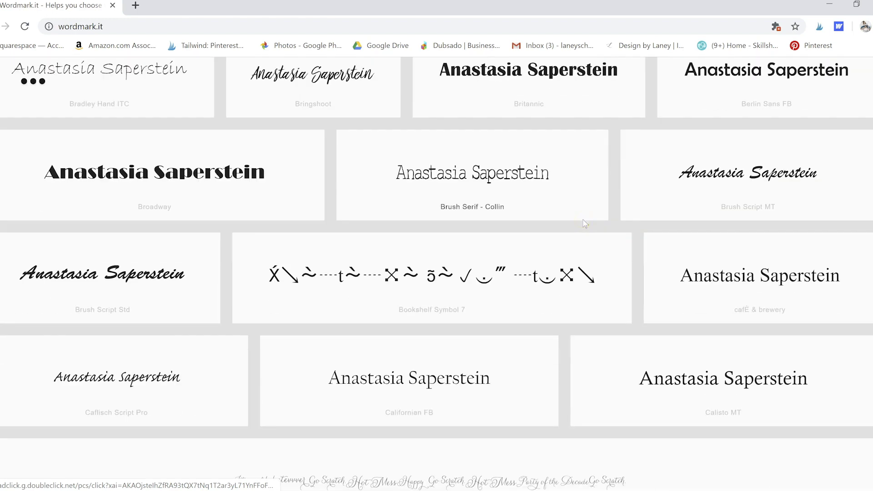
{"action": "scroll", "coordinate": [586, 224], "scroll_direction": "down", "scroll_amount": 4}
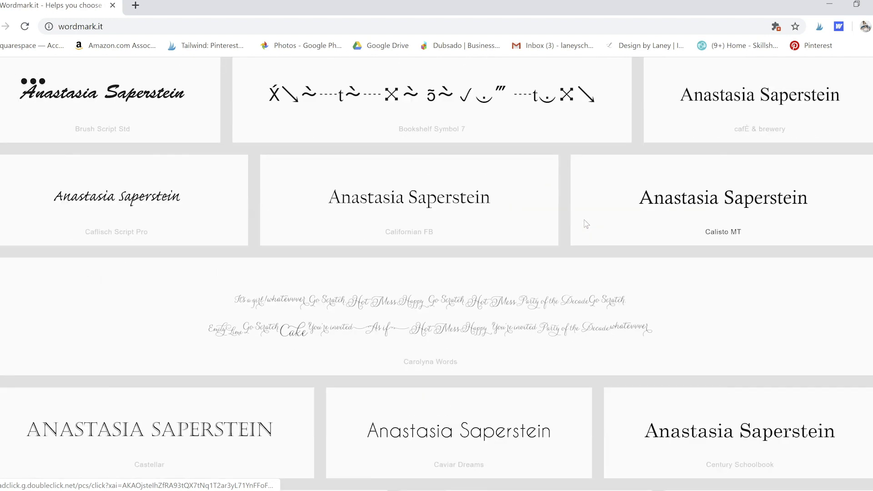
{"action": "scroll", "coordinate": [587, 223], "scroll_direction": "down", "scroll_amount": 13}
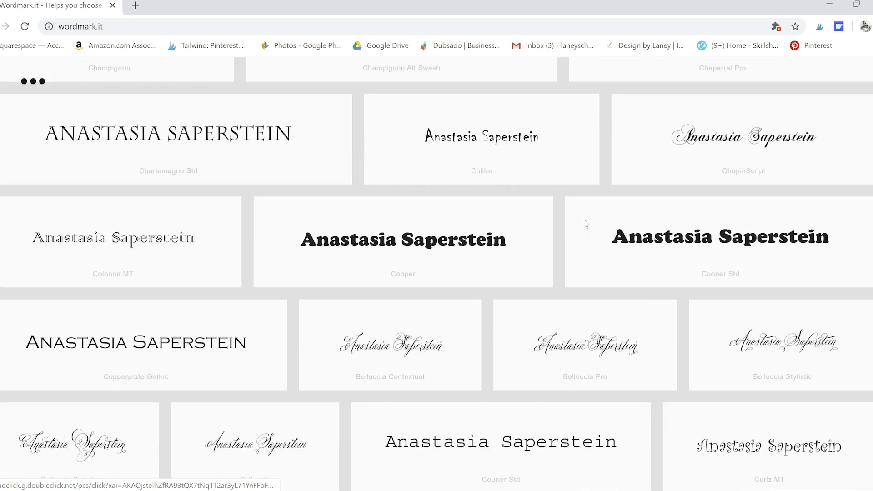
{"action": "scroll", "coordinate": [586, 224], "scroll_direction": "down", "scroll_amount": 4}
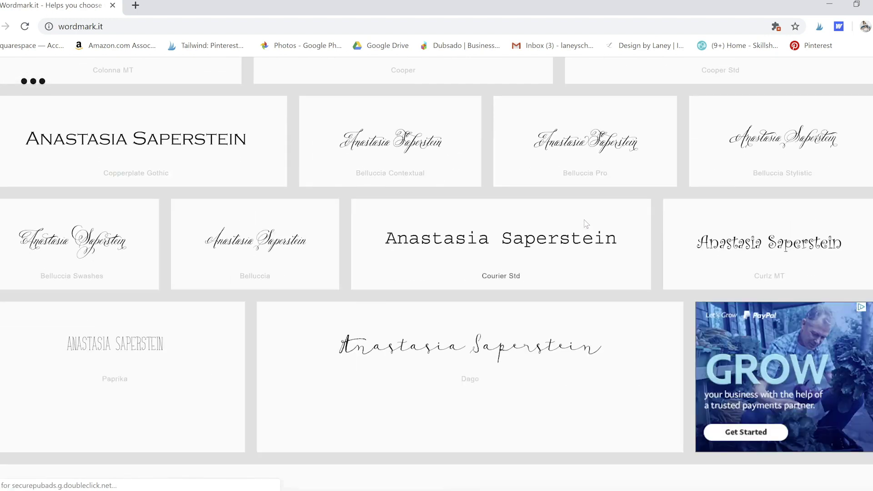
{"action": "left_click", "coordinate": [581, 213]}
{"action": "scroll", "coordinate": [582, 215], "scroll_direction": "down", "scroll_amount": 4}
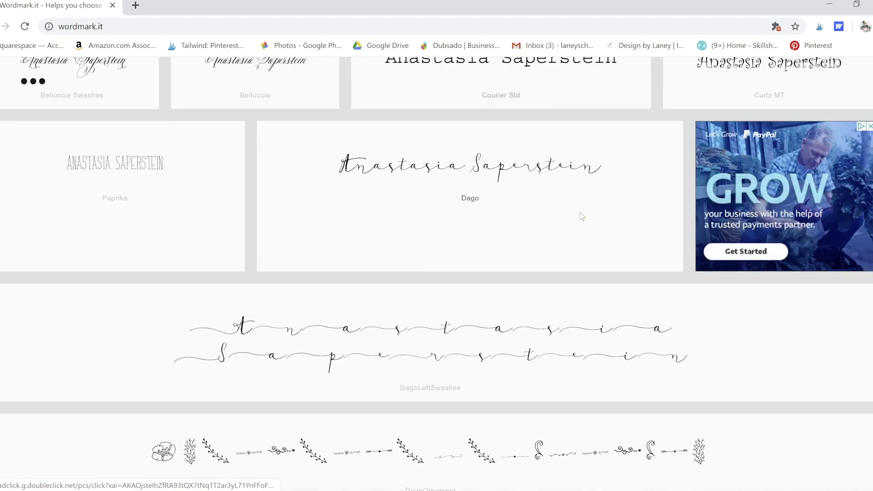
{"action": "scroll", "coordinate": [582, 216], "scroll_direction": "down", "scroll_amount": 13}
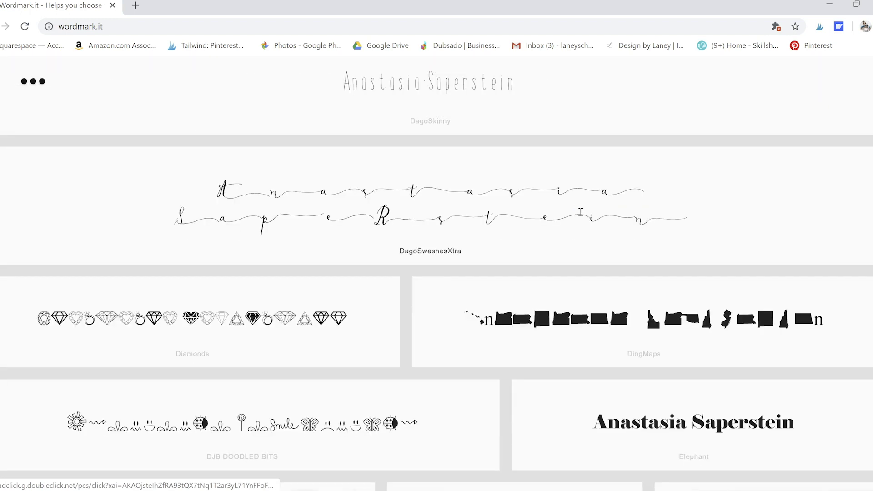
{"action": "scroll", "coordinate": [581, 213], "scroll_direction": "down", "scroll_amount": 5}
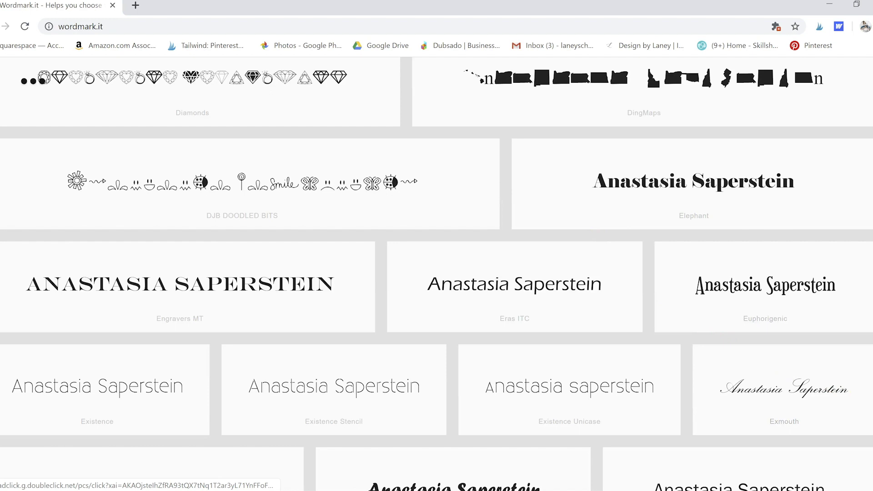
{"action": "scroll", "coordinate": [857, 87], "scroll_direction": "up", "scroll_amount": 15}
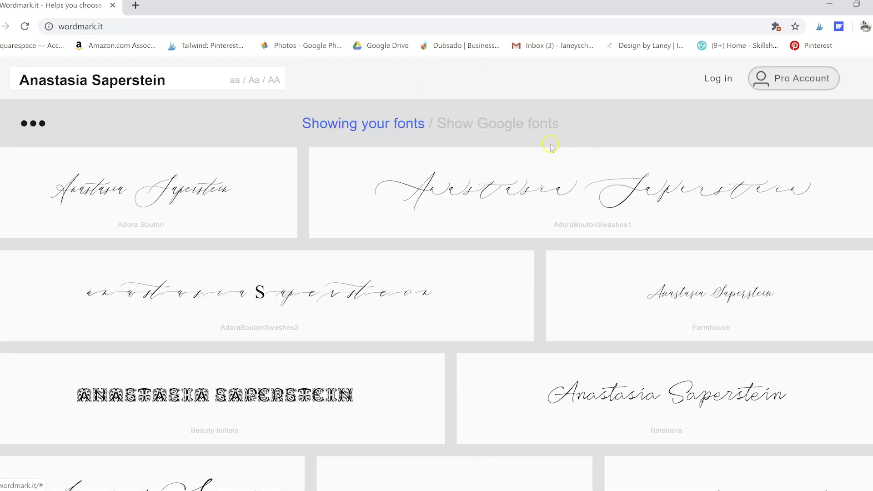
{"action": "mouse_move", "coordinate": [181, 122]}
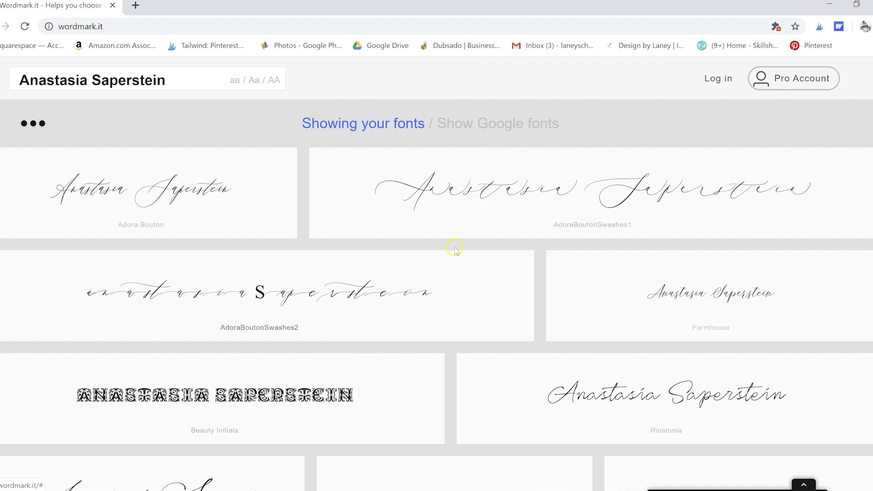
{"action": "scroll", "coordinate": [455, 249], "scroll_direction": "down", "scroll_amount": 5}
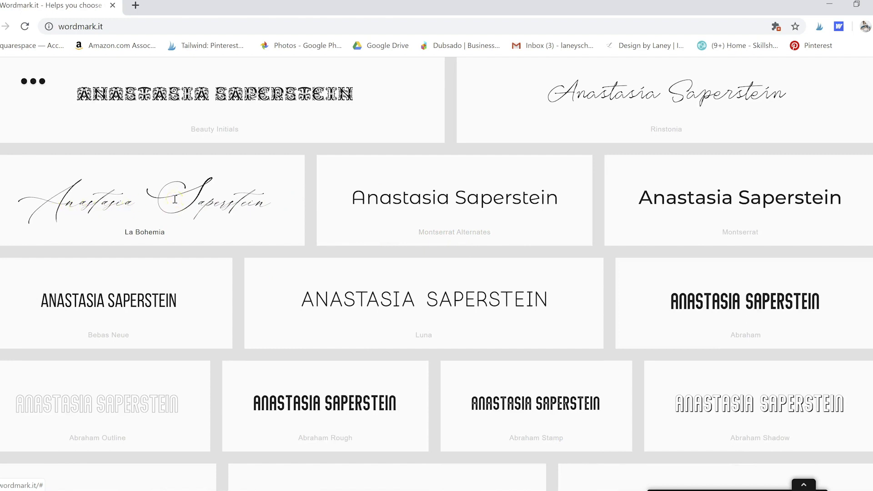
{"action": "left_click", "coordinate": [172, 201]}
{"action": "scroll", "coordinate": [440, 209], "scroll_direction": "down", "scroll_amount": 1}
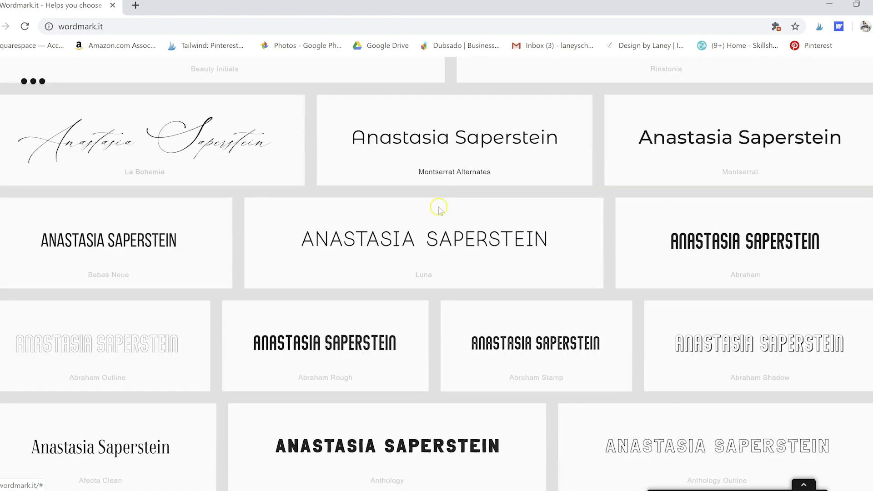
{"action": "scroll", "coordinate": [439, 208], "scroll_direction": "up", "scroll_amount": 6}
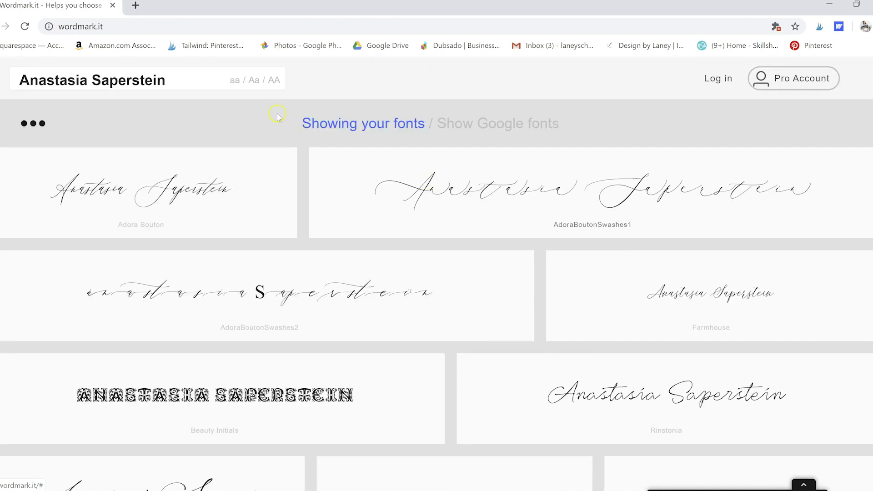
{"action": "left_click", "coordinate": [235, 82]}
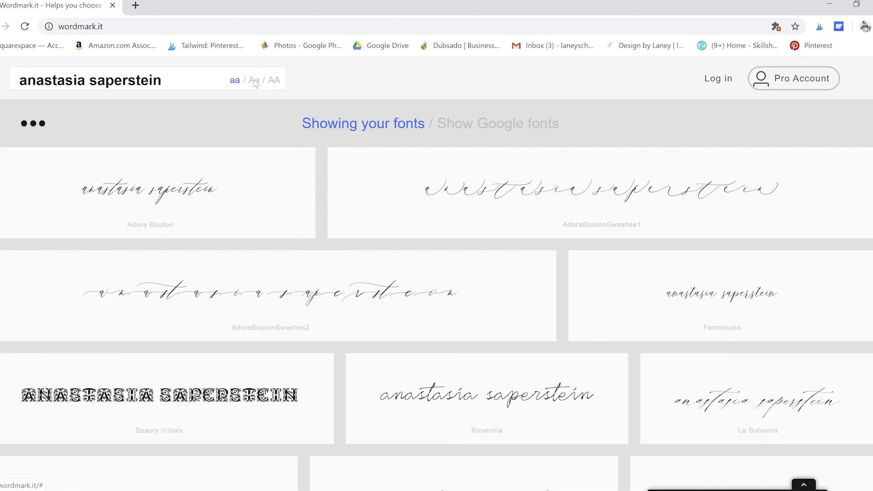
{"action": "left_click", "coordinate": [254, 82]}
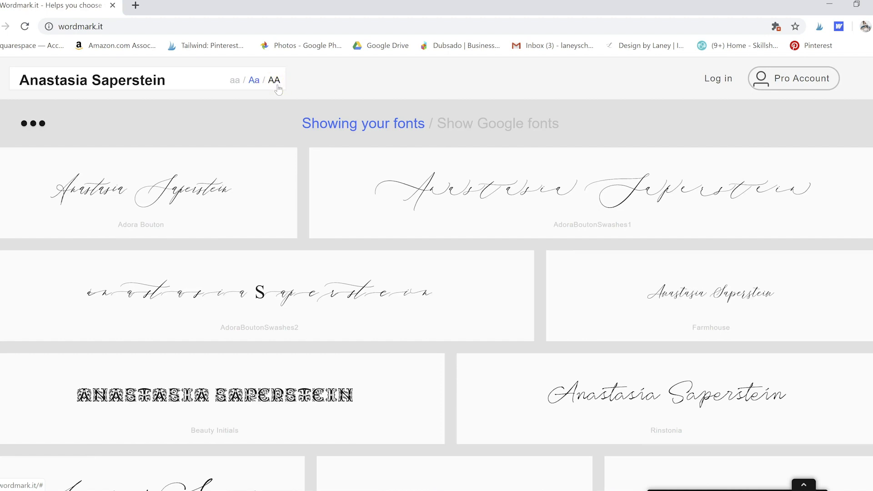
{"action": "left_click", "coordinate": [274, 82]}
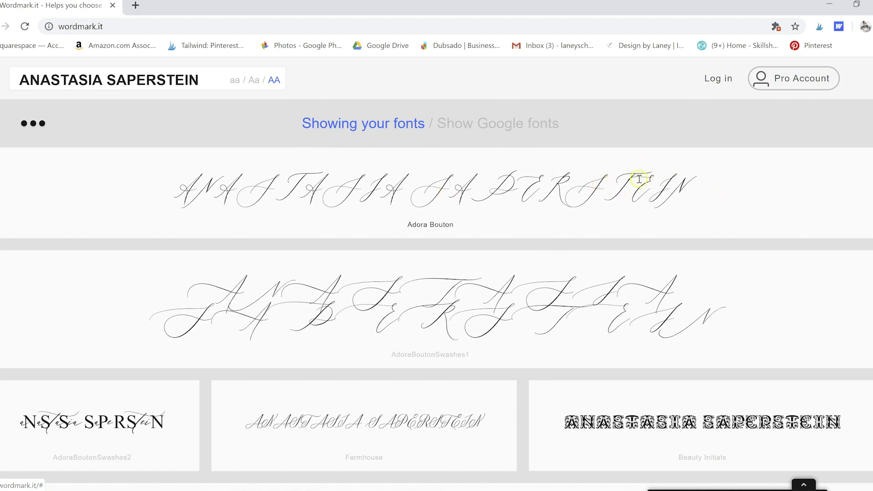
{"action": "scroll", "coordinate": [703, 180], "scroll_direction": "down", "scroll_amount": 8}
{"action": "scroll", "coordinate": [703, 180], "scroll_direction": "down", "scroll_amount": 5}
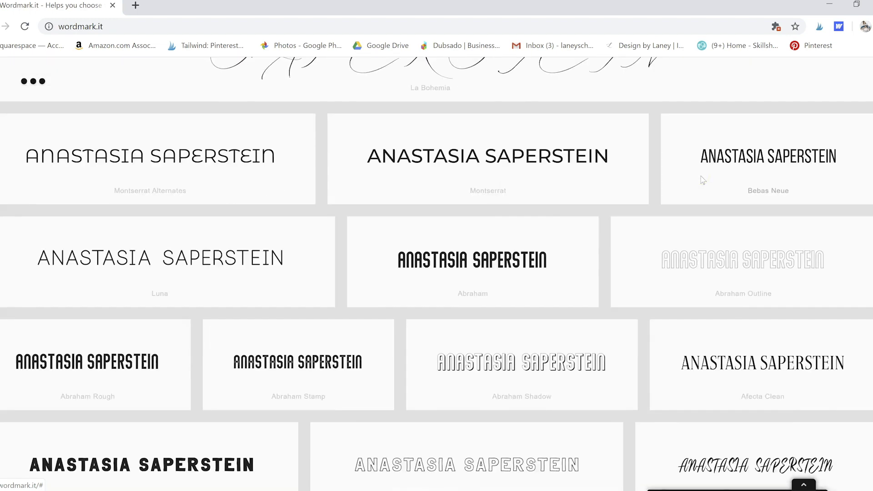
{"action": "scroll", "coordinate": [703, 180], "scroll_direction": "up", "scroll_amount": 13}
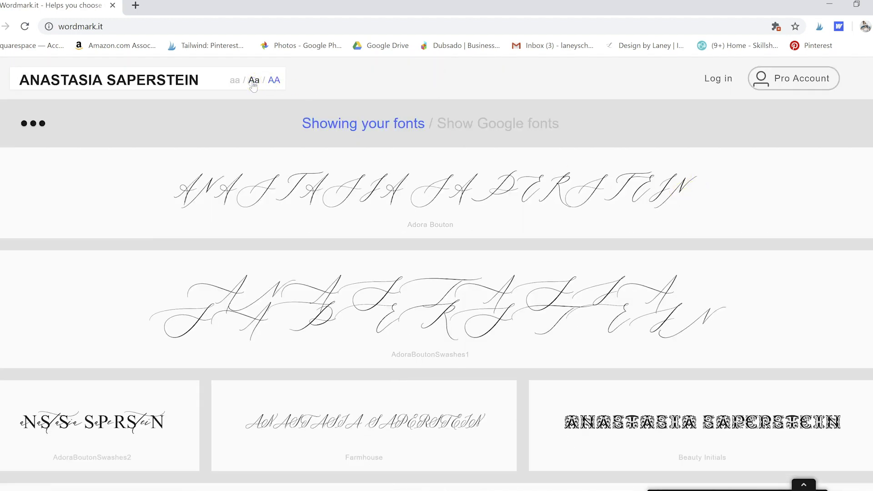
{"action": "left_click", "coordinate": [254, 82]}
{"action": "scroll", "coordinate": [719, 254], "scroll_direction": "down", "scroll_amount": 1}
Step: Scroll the font grid past the Windows and Adobe fonts down to Goudy Stout, Harlow Solid and Harrington
{"action": "scroll", "coordinate": [718, 253], "scroll_direction": "down", "scroll_amount": 5}
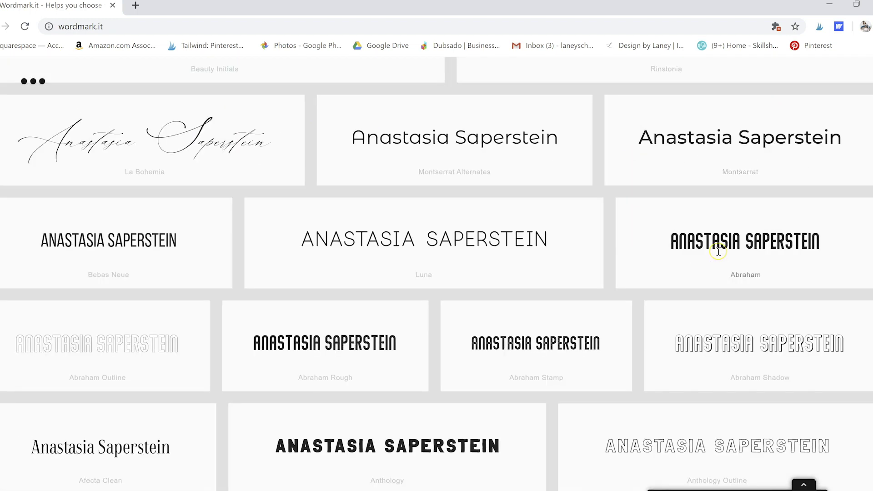
{"action": "scroll", "coordinate": [719, 252], "scroll_direction": "down", "scroll_amount": 6}
{"action": "scroll", "coordinate": [719, 254], "scroll_direction": "down", "scroll_amount": 5}
{"action": "scroll", "coordinate": [720, 256], "scroll_direction": "down", "scroll_amount": 4}
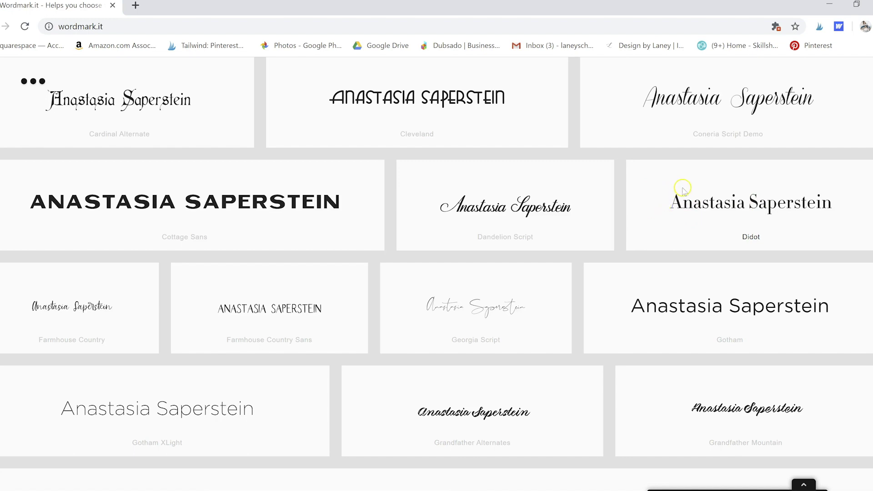
{"action": "scroll", "coordinate": [721, 220], "scroll_direction": "down", "scroll_amount": 3}
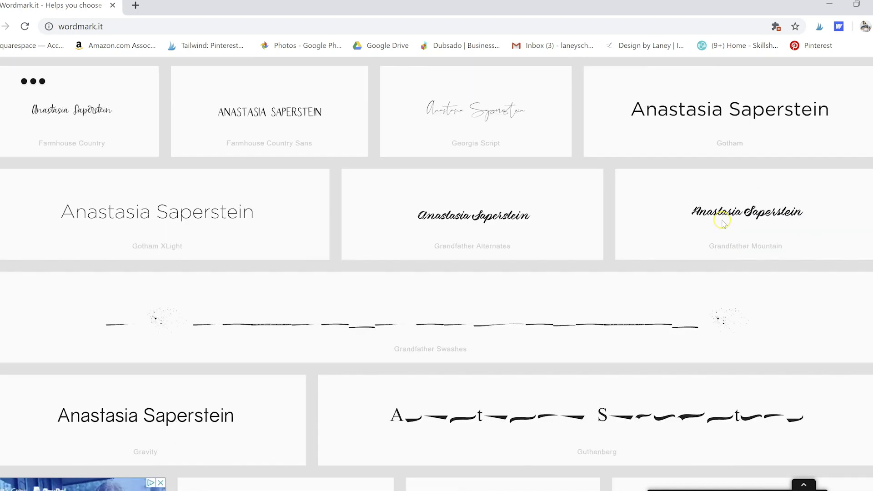
{"action": "scroll", "coordinate": [722, 221], "scroll_direction": "down", "scroll_amount": 15}
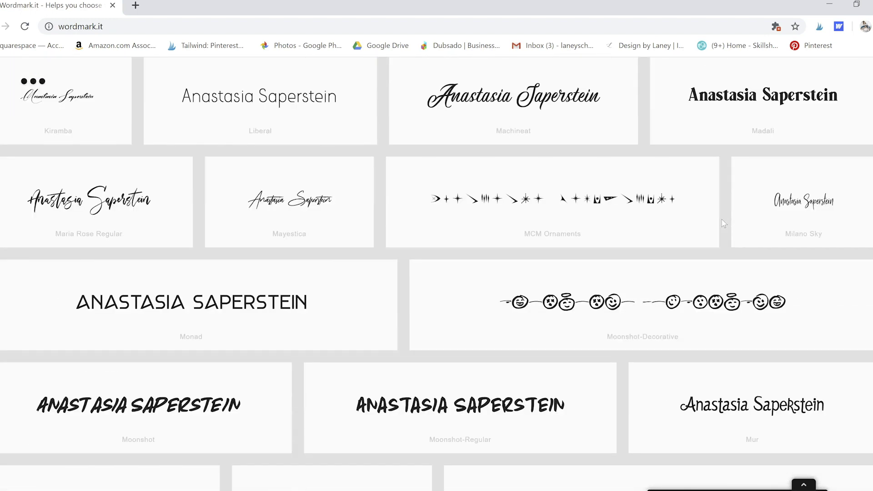
{"action": "scroll", "coordinate": [722, 222], "scroll_direction": "down", "scroll_amount": 12}
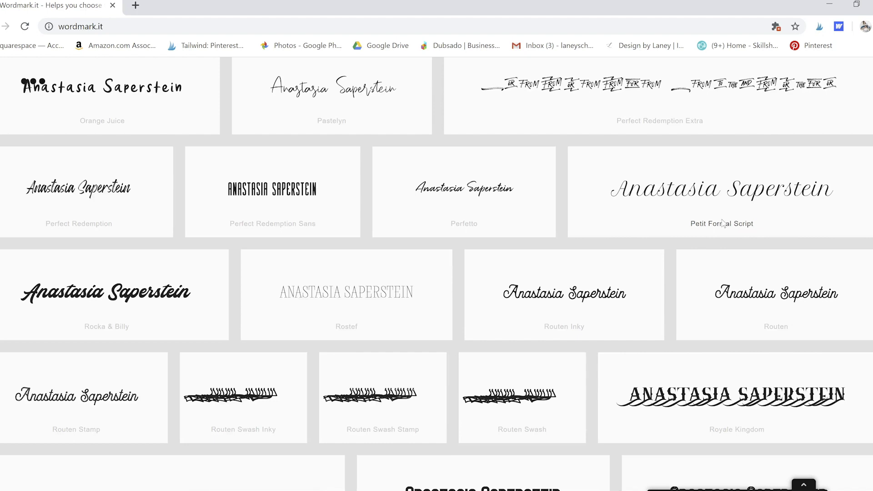
{"action": "scroll", "coordinate": [723, 222], "scroll_direction": "down", "scroll_amount": 5}
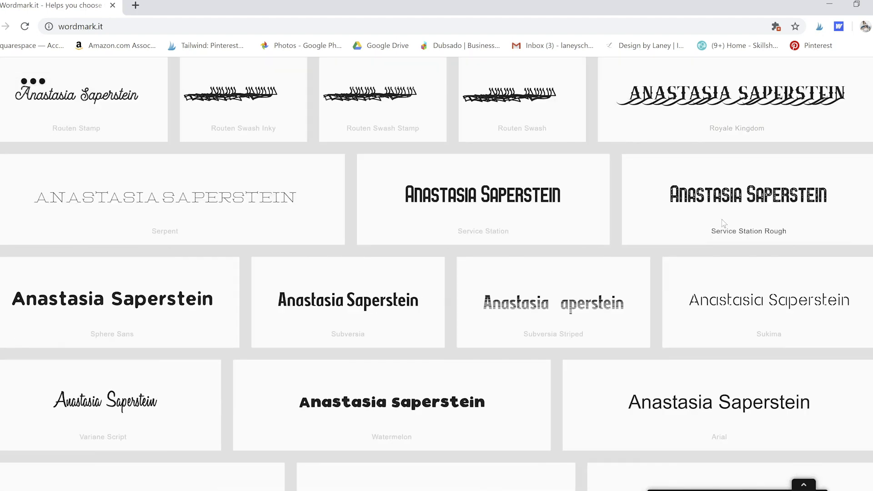
{"action": "scroll", "coordinate": [723, 223], "scroll_direction": "down", "scroll_amount": 5}
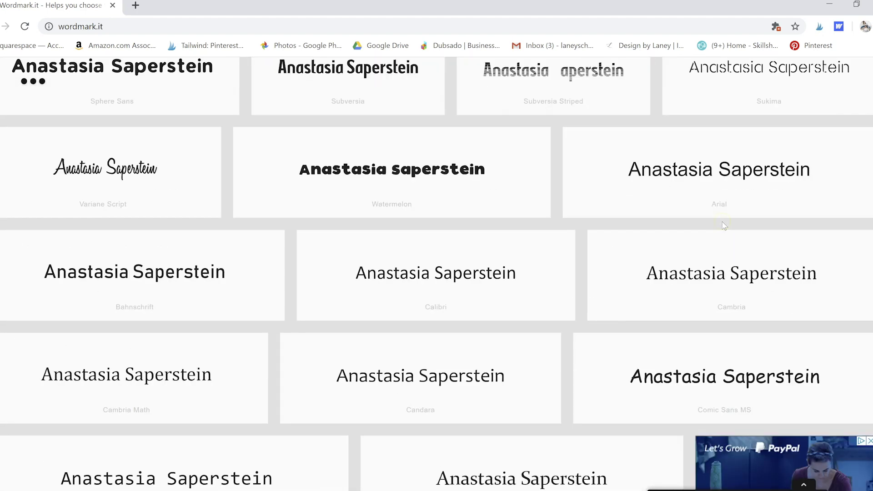
{"action": "scroll", "coordinate": [724, 226], "scroll_direction": "down", "scroll_amount": 5}
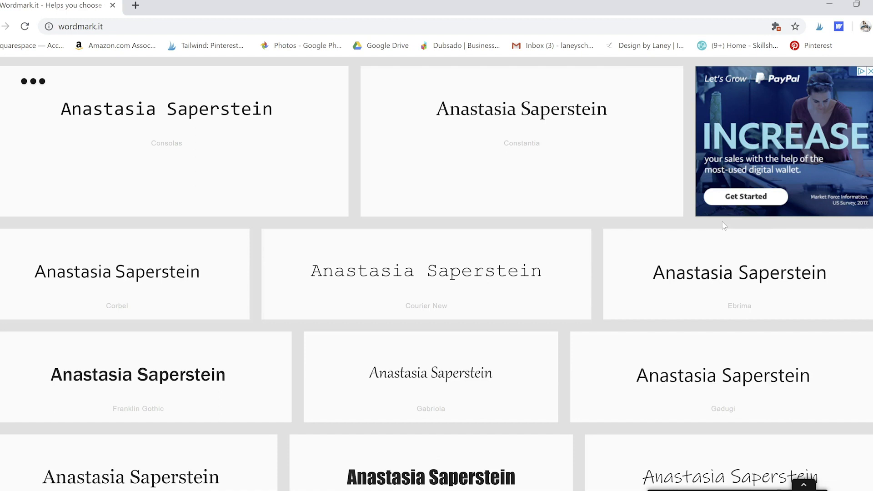
{"action": "scroll", "coordinate": [724, 226], "scroll_direction": "down", "scroll_amount": 5}
{"action": "left_click", "coordinate": [727, 202]}
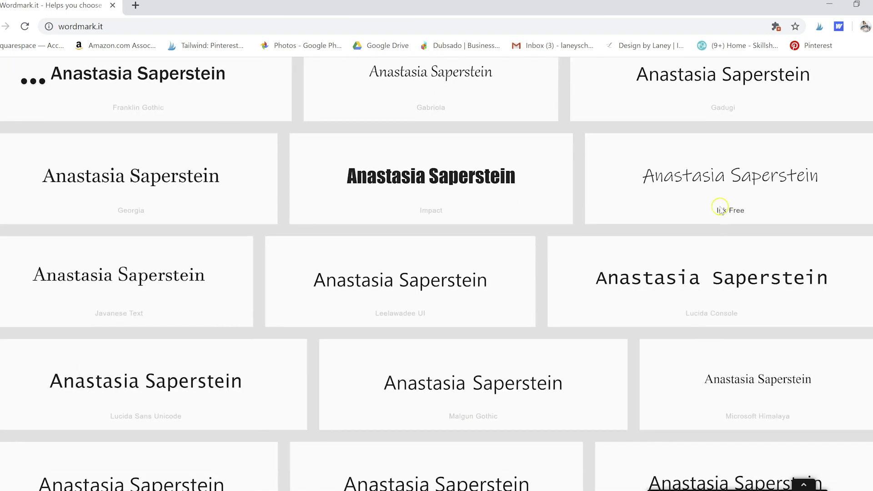
{"action": "scroll", "coordinate": [705, 222], "scroll_direction": "down", "scroll_amount": 4}
{"action": "scroll", "coordinate": [706, 223], "scroll_direction": "down", "scroll_amount": 5}
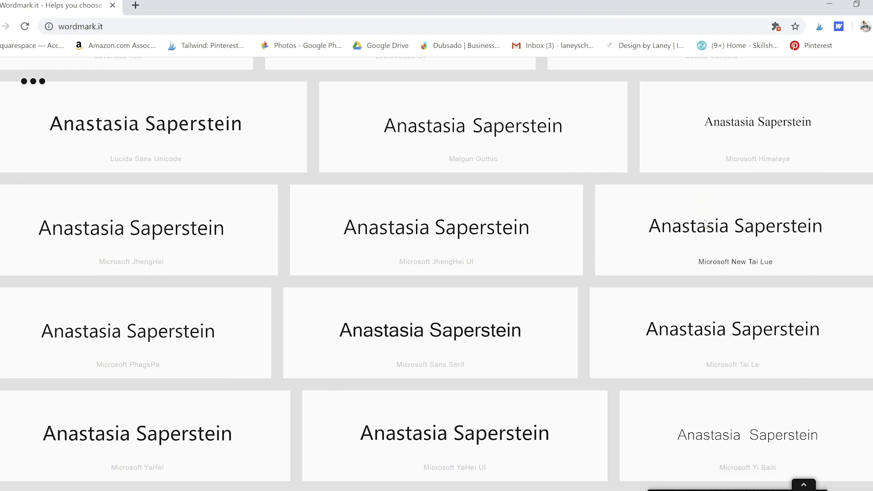
{"action": "left_click", "coordinate": [708, 219]}
{"action": "scroll", "coordinate": [707, 217], "scroll_direction": "down", "scroll_amount": 4}
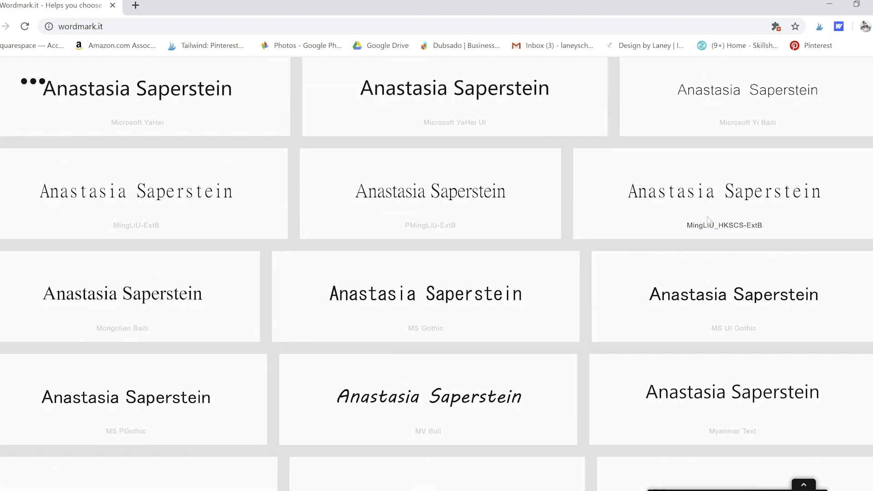
{"action": "scroll", "coordinate": [709, 214], "scroll_direction": "down", "scroll_amount": 3}
{"action": "left_click", "coordinate": [715, 209]}
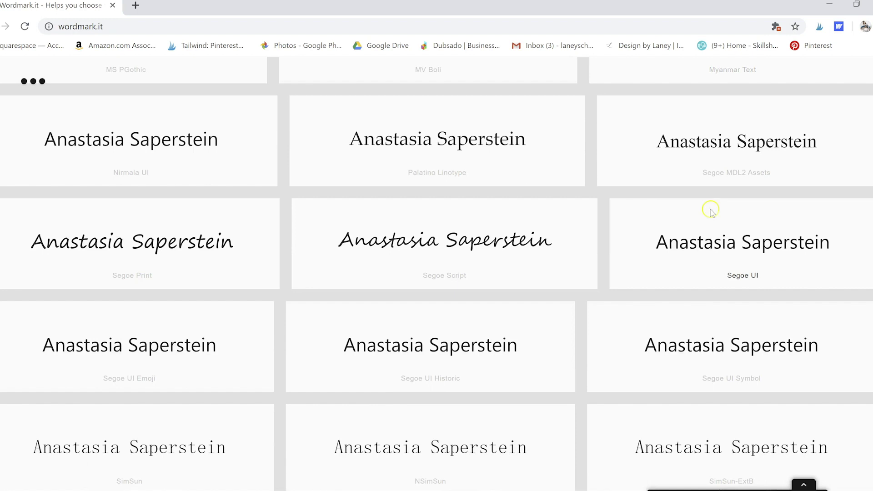
{"action": "scroll", "coordinate": [736, 205], "scroll_direction": "down", "scroll_amount": 5}
{"action": "scroll", "coordinate": [741, 208], "scroll_direction": "down", "scroll_amount": 4}
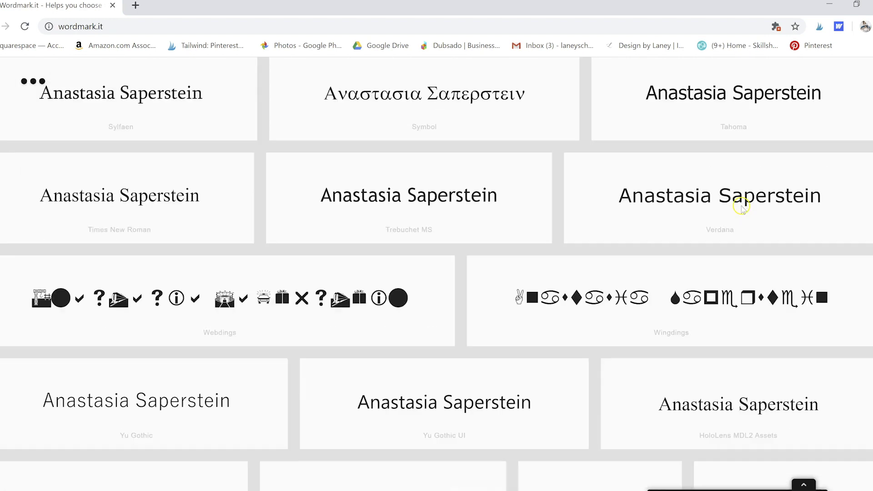
{"action": "scroll", "coordinate": [741, 209], "scroll_direction": "down", "scroll_amount": 3}
{"action": "scroll", "coordinate": [742, 208], "scroll_direction": "down", "scroll_amount": 7}
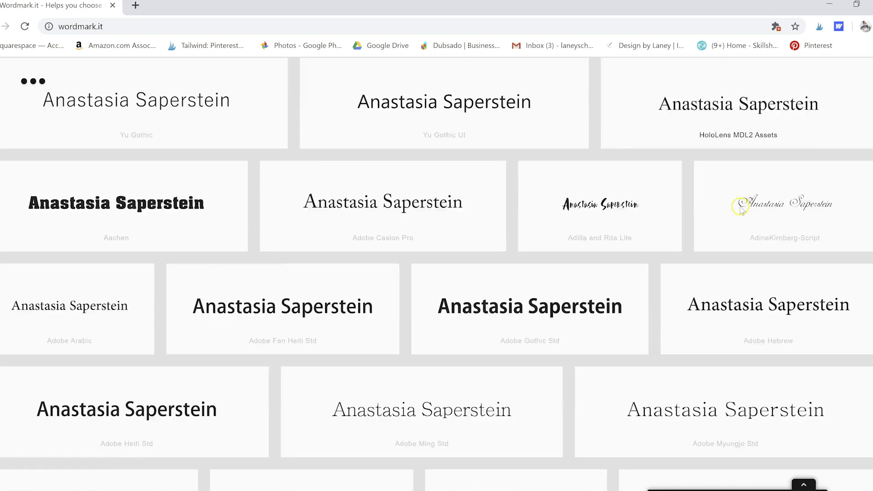
{"action": "scroll", "coordinate": [742, 210], "scroll_direction": "down", "scroll_amount": 8}
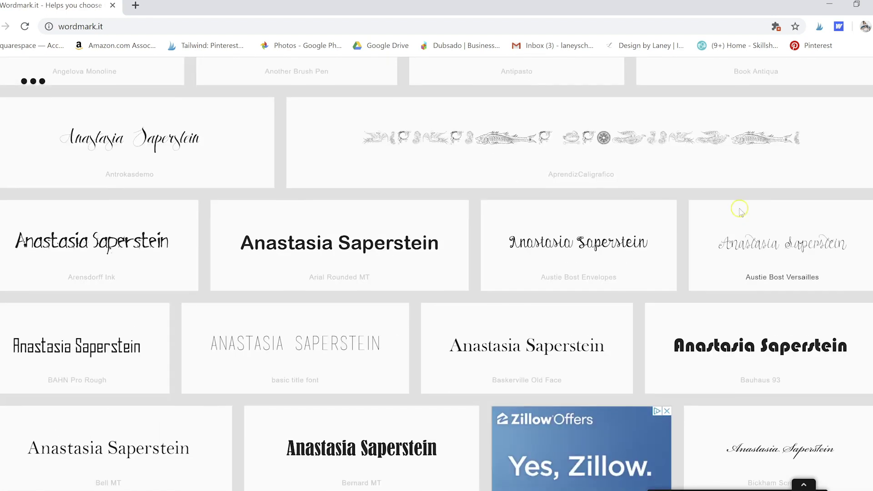
{"action": "scroll", "coordinate": [742, 213], "scroll_direction": "down", "scroll_amount": 8}
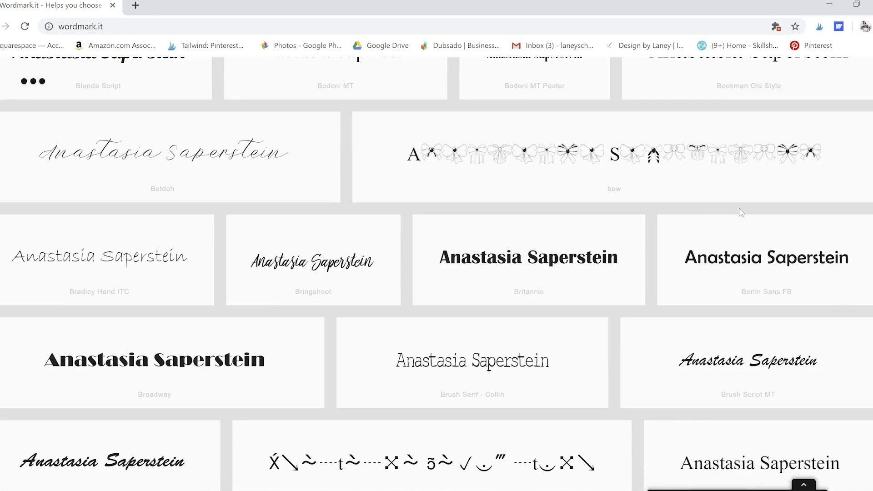
{"action": "scroll", "coordinate": [738, 209], "scroll_direction": "down", "scroll_amount": 8}
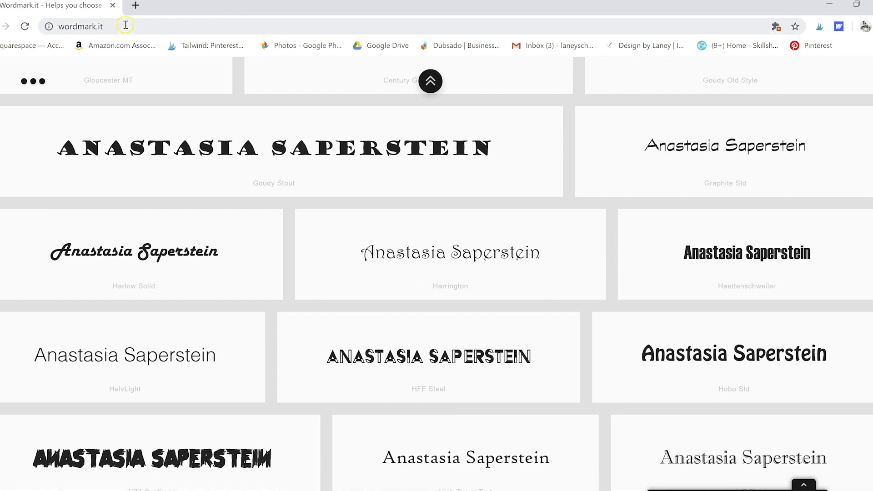
Step: Select the whole wordmark.it address in Chrome's address bar
{"action": "left_click", "coordinate": [129, 25]}
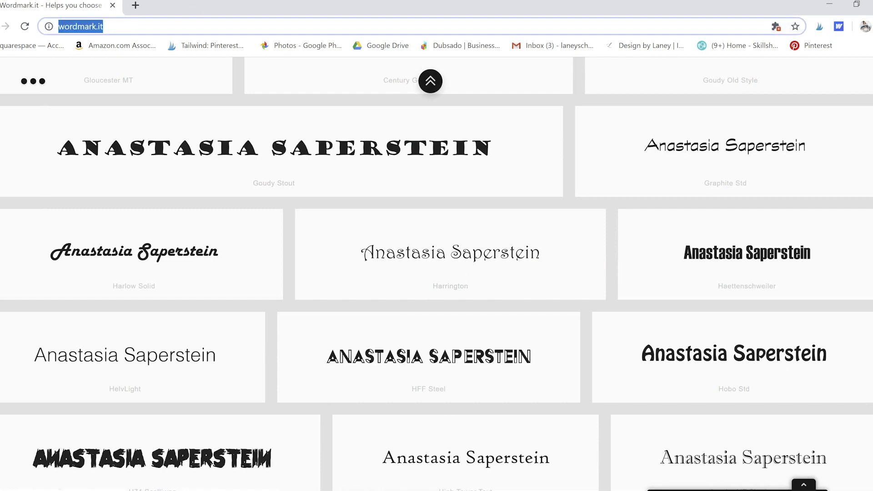